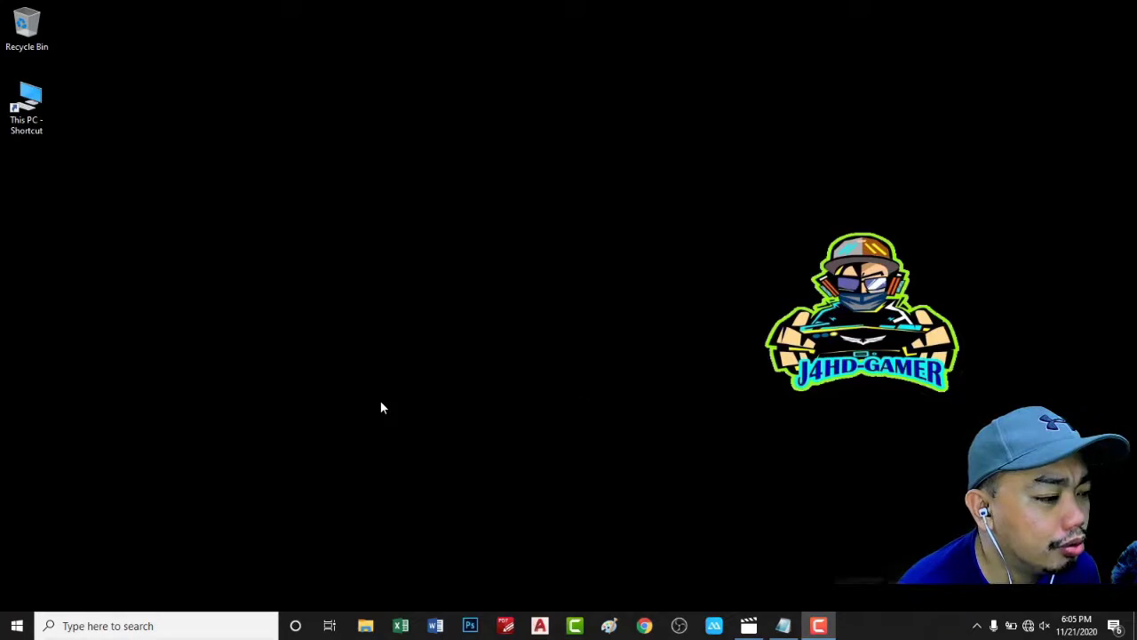
Launch Photoshop in a maximized window and open the 5c3a24ccefca8_thumb900-Recovered-6 JPEG from Saved Pictures through Camera Raw.
left_click(471, 627)
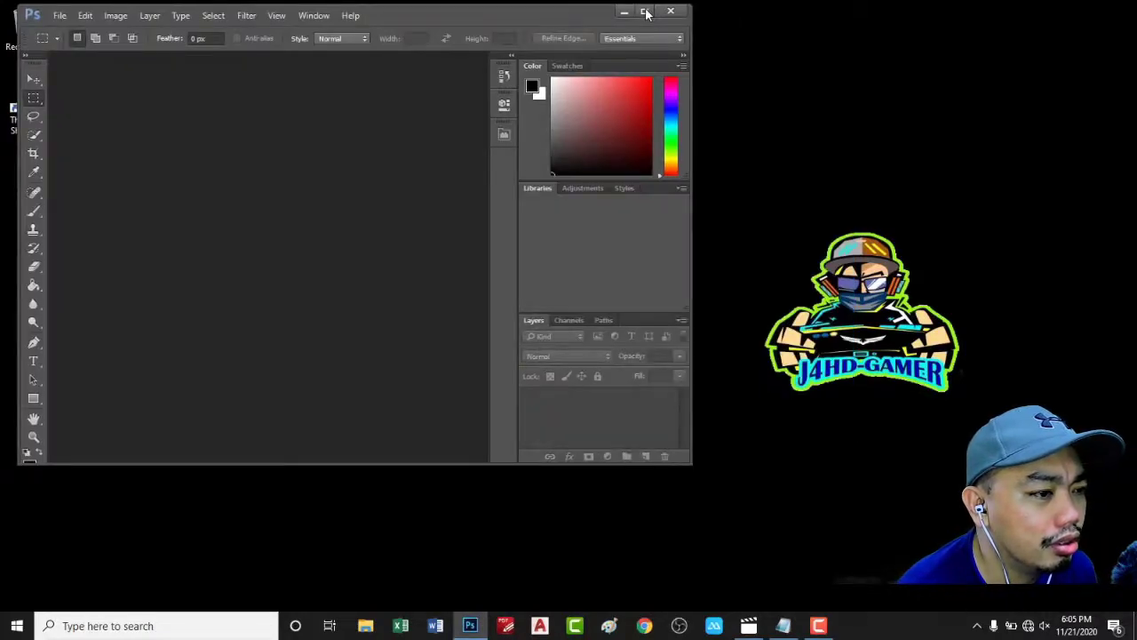
left_click(646, 12)
left_click(39, 9)
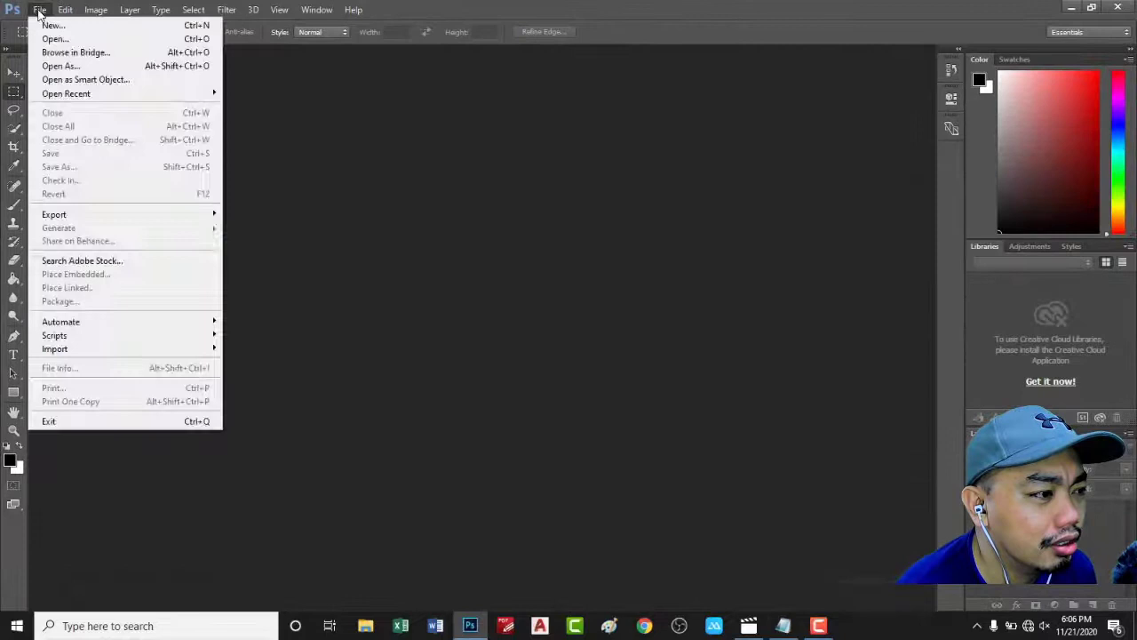
left_click(55, 41)
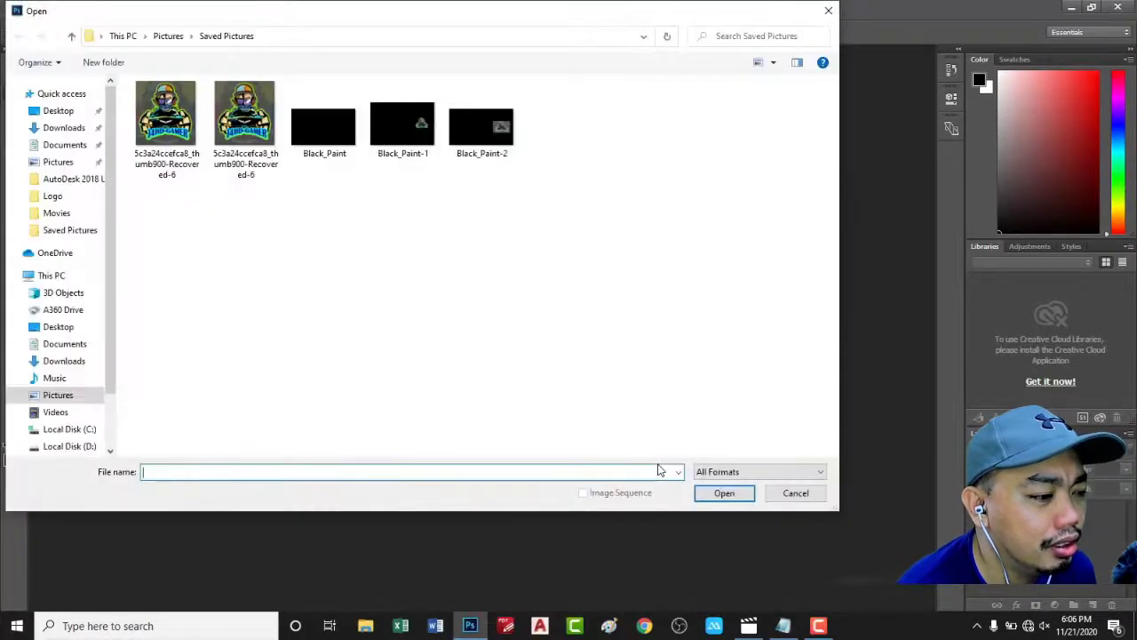
left_click(245, 125)
left_click(724, 492)
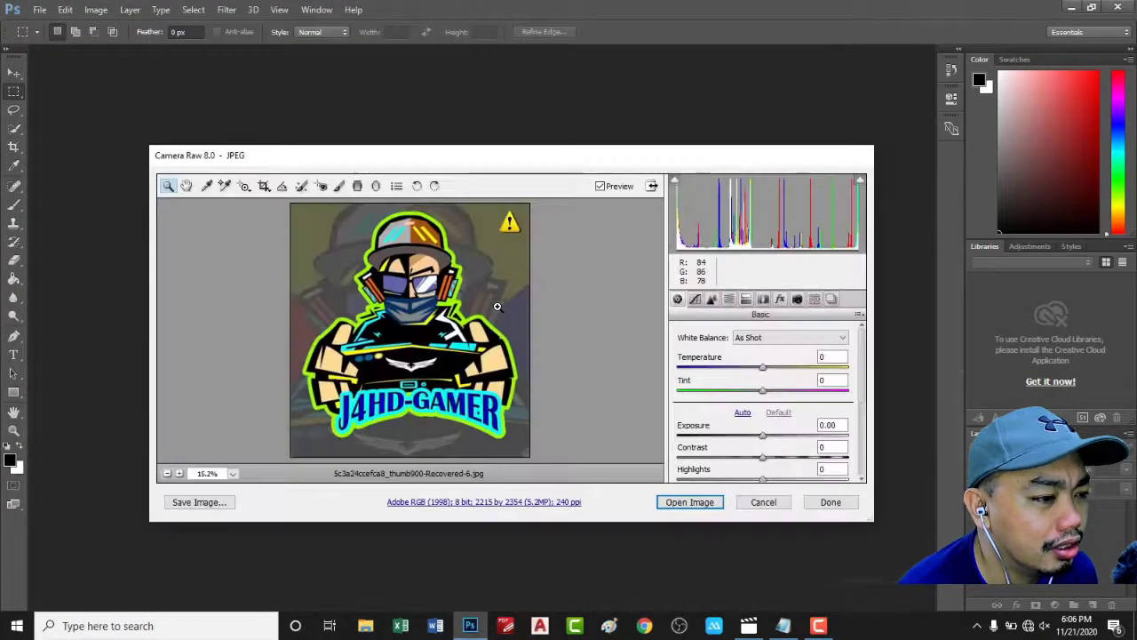
left_click(600, 187)
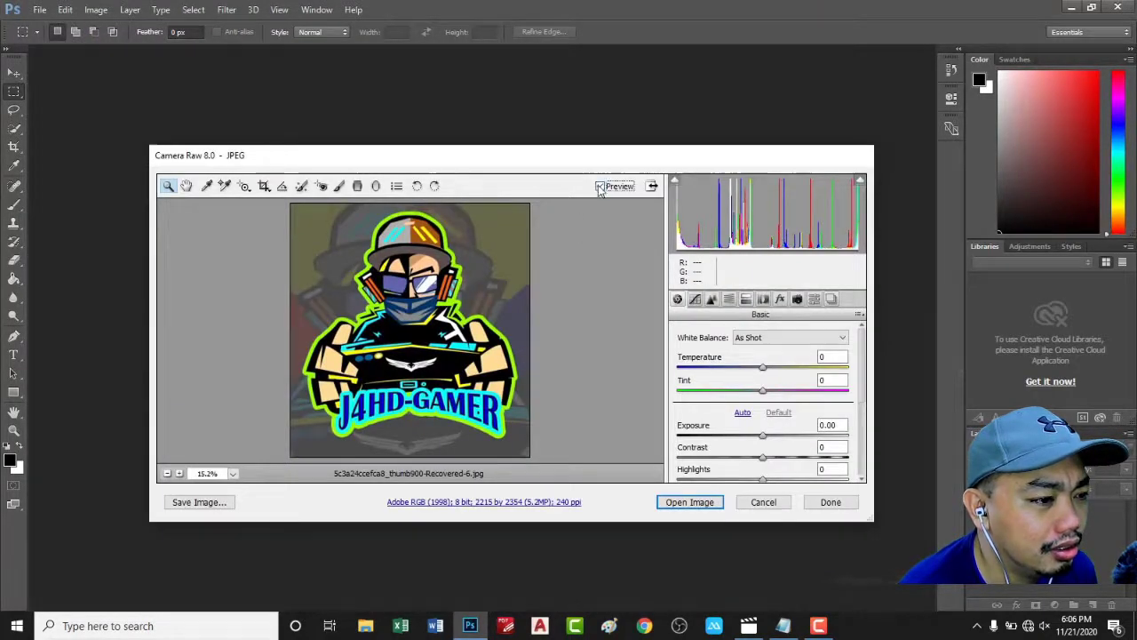
left_click(689, 502)
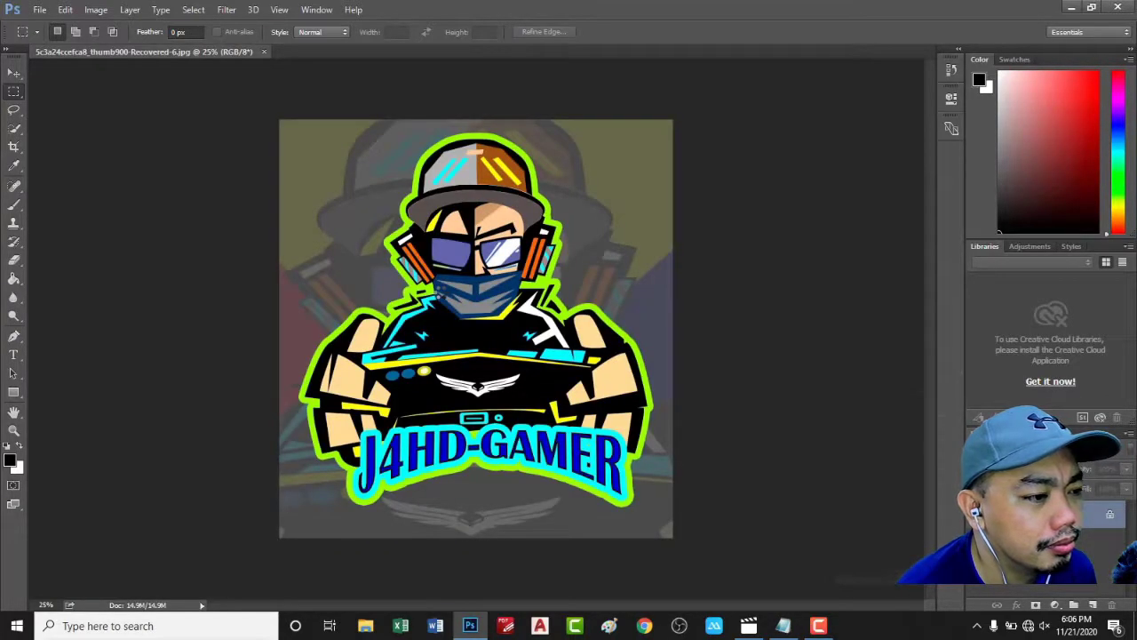
Try to save the opened logo image with the Save As command and dismiss the resulting message.
left_click(42, 10)
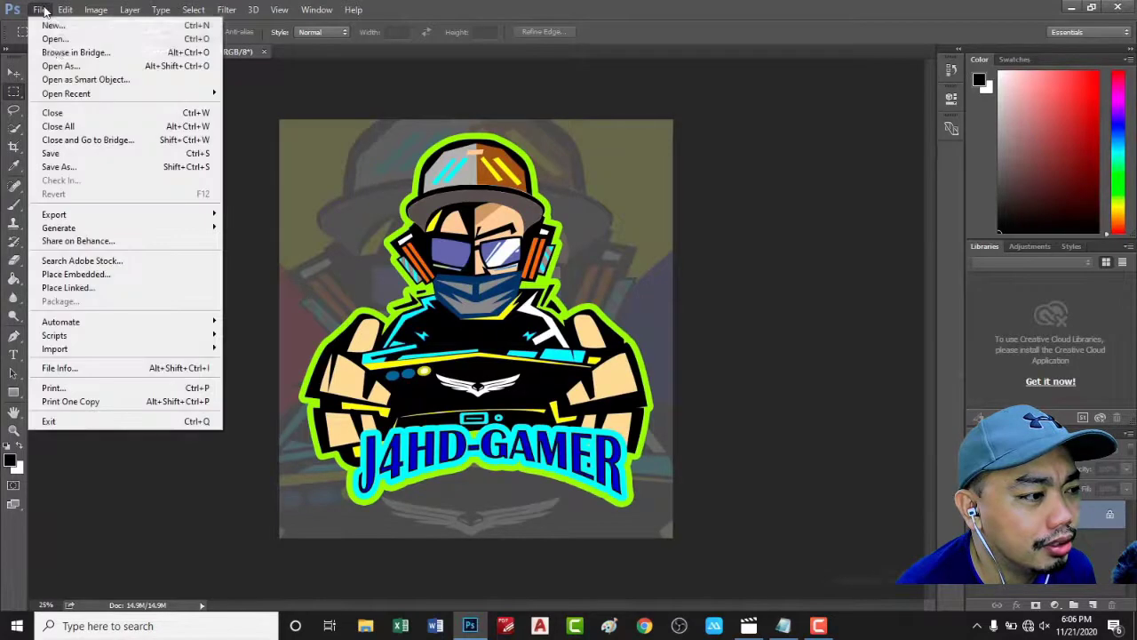
left_click(62, 167)
left_click_drag(580, 184, 524, 260)
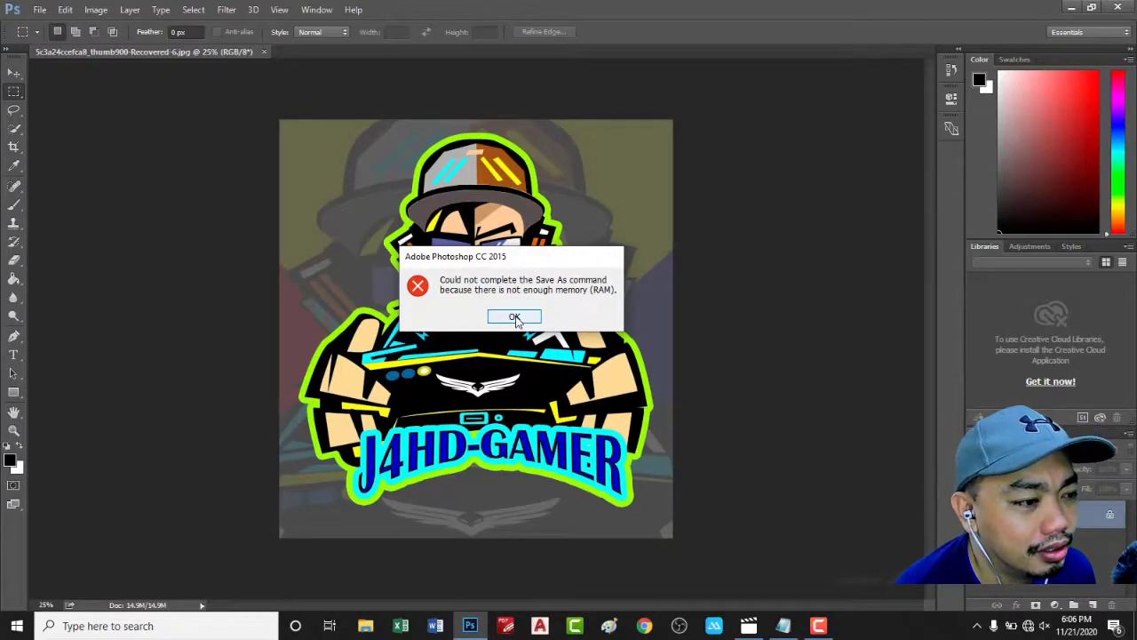
left_click(515, 318)
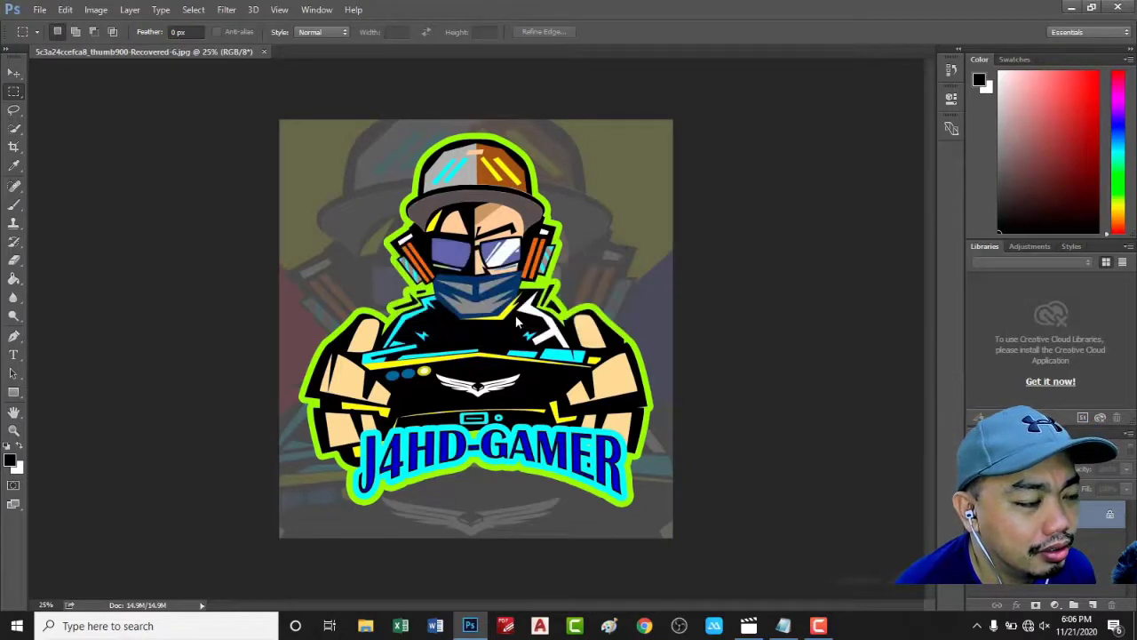
Quit Photoshop without saving changes to the logo image and refresh the desktop.
left_click(1119, 9)
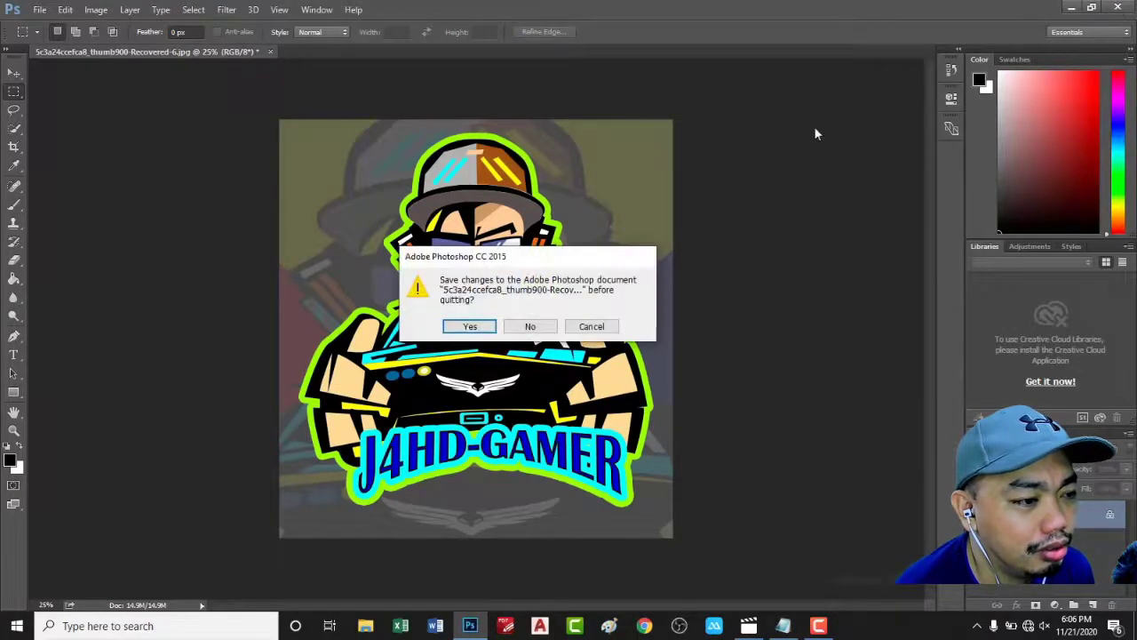
left_click(524, 329)
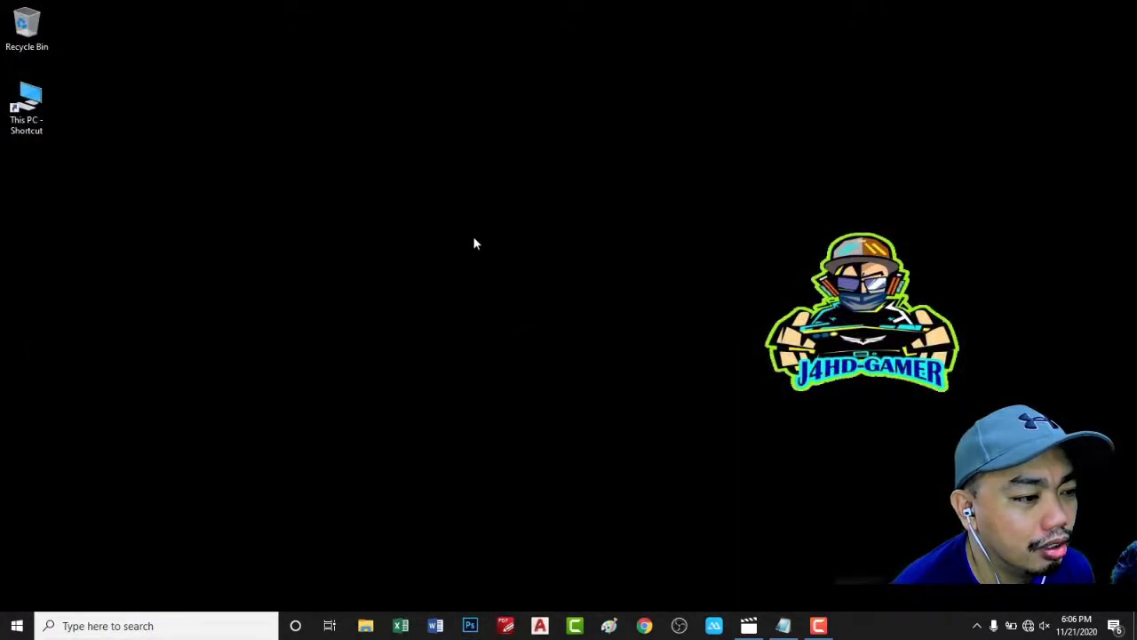
right_click(475, 242)
left_click(503, 280)
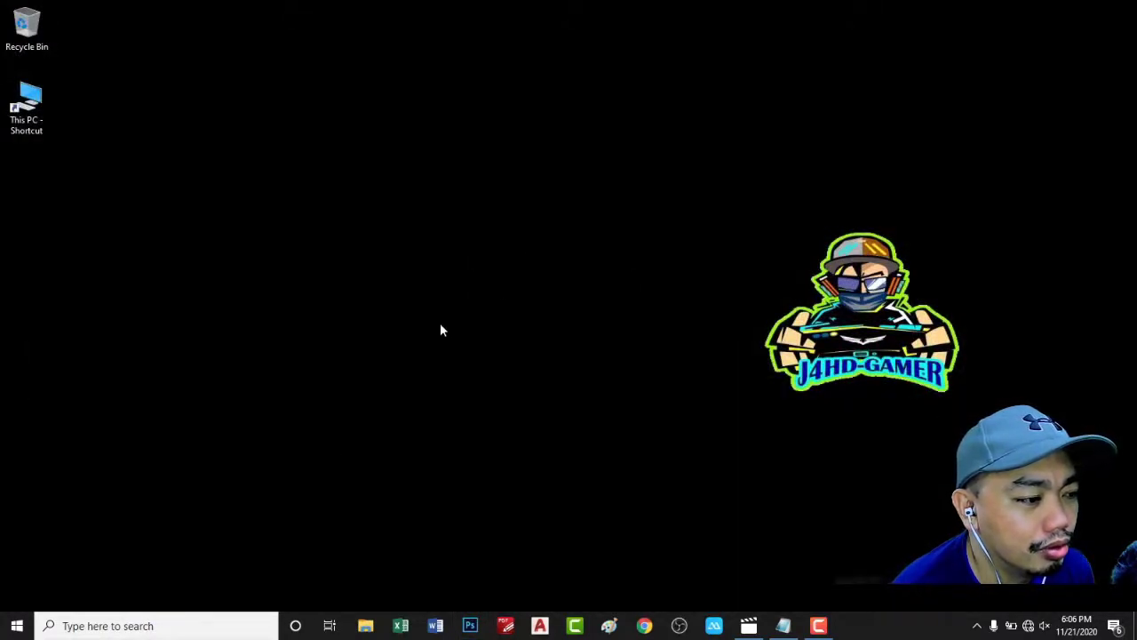
Launch the Windows Registry Editor by running the regedit command.
right_click(18, 631)
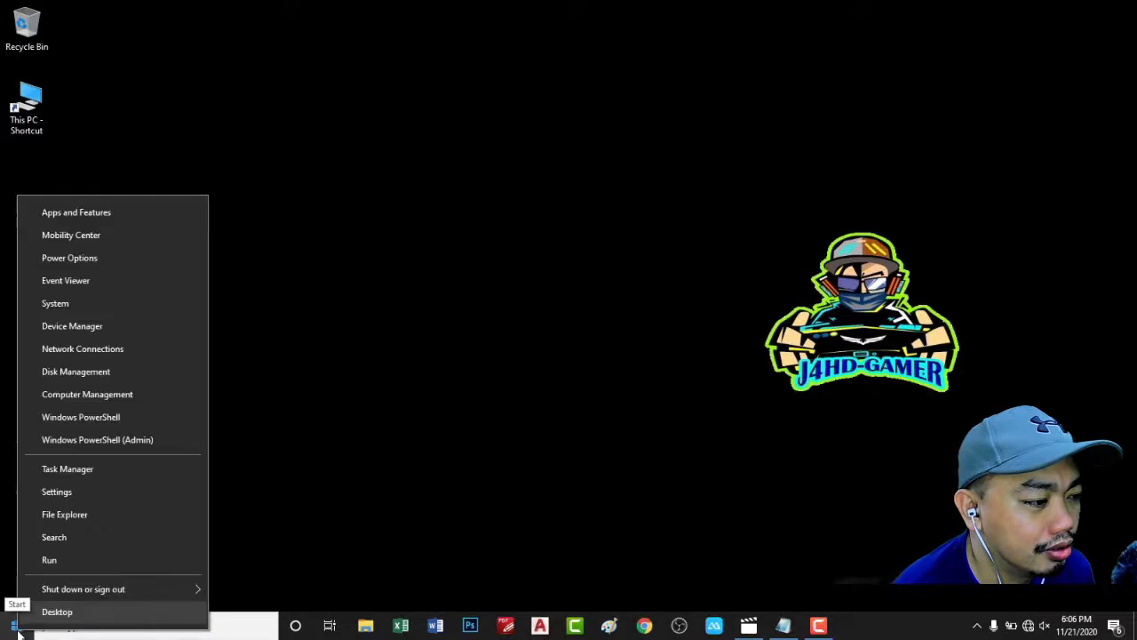
left_click(54, 561)
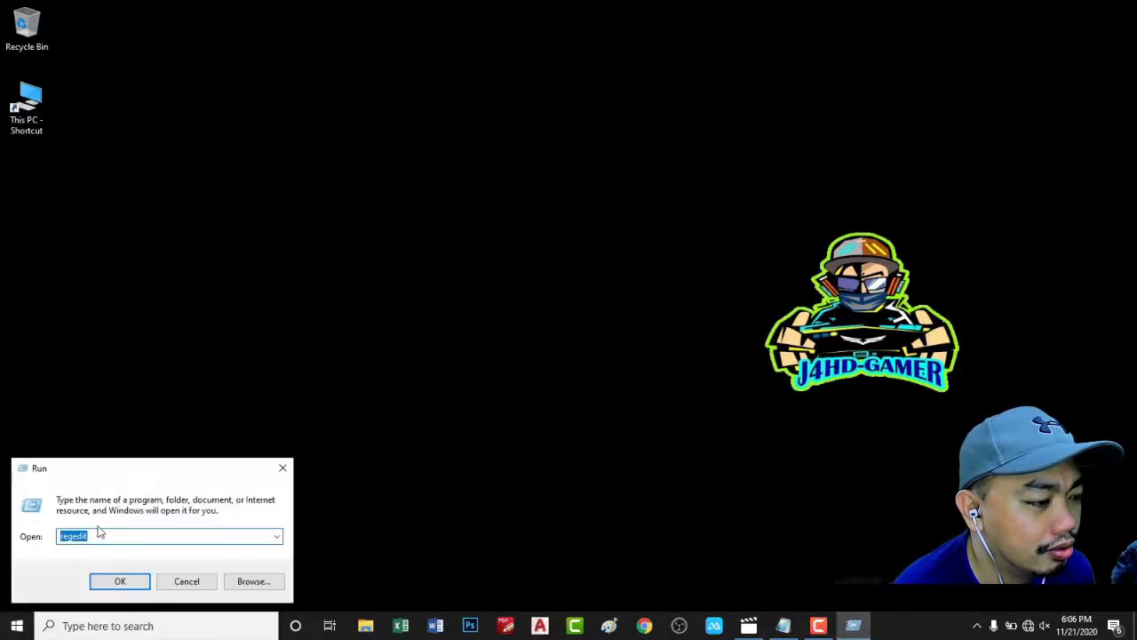
left_click(112, 581)
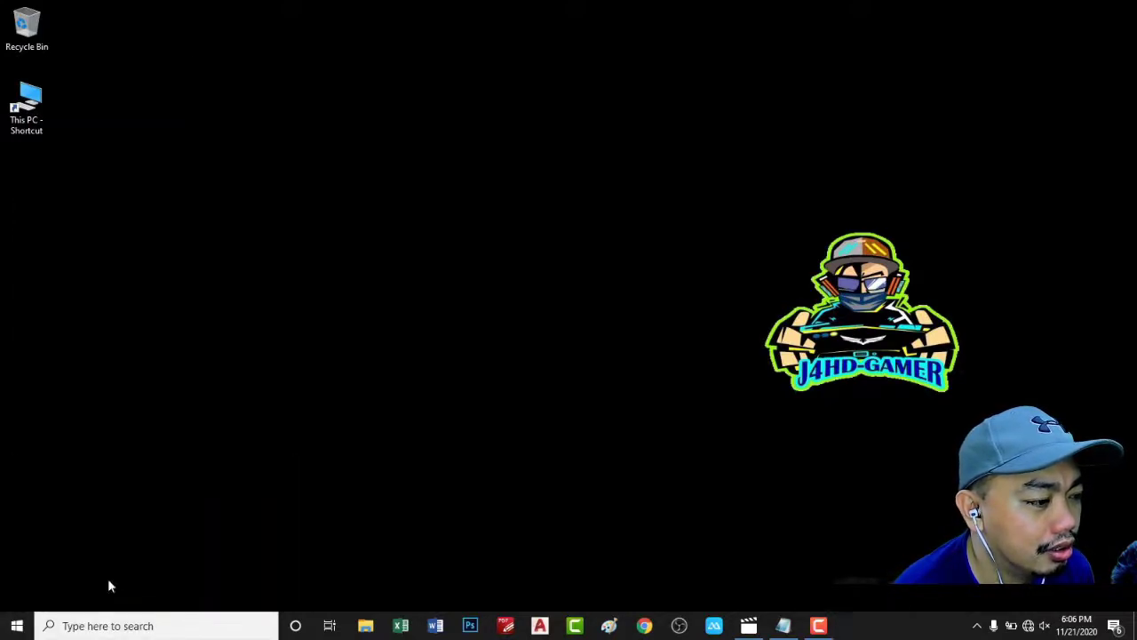
Navigate to the registry key HKEY_LOCAL_MACHINE\SOFTWARE\Adobe\Photoshop\90.0 and reposition the Registry Editor window to free up screen space.
left_click(213, 156)
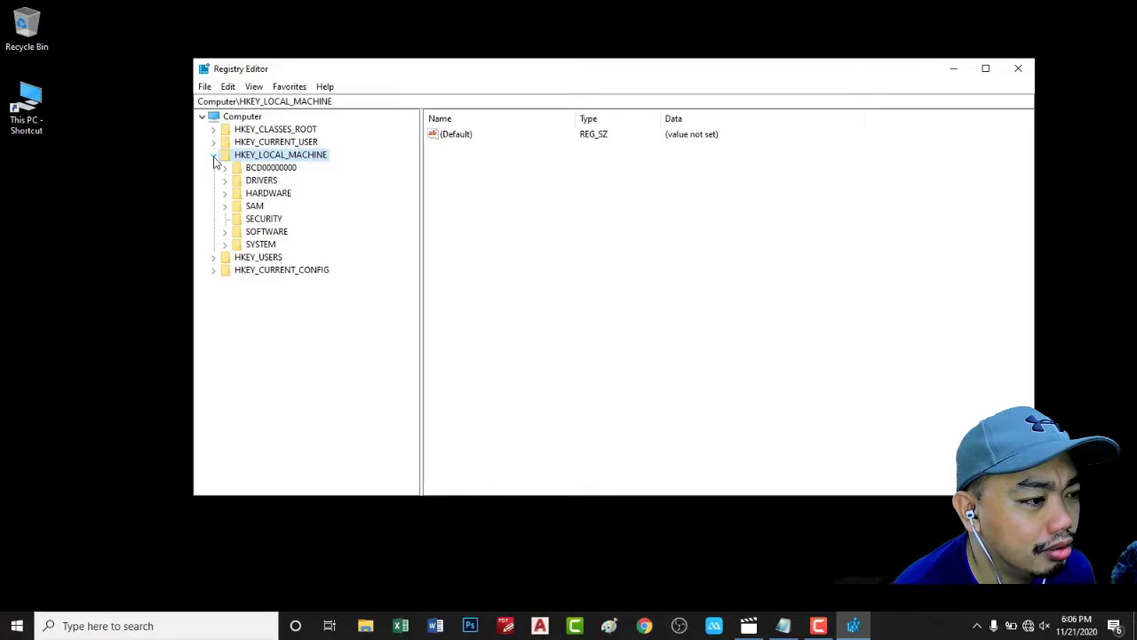
left_click(226, 232)
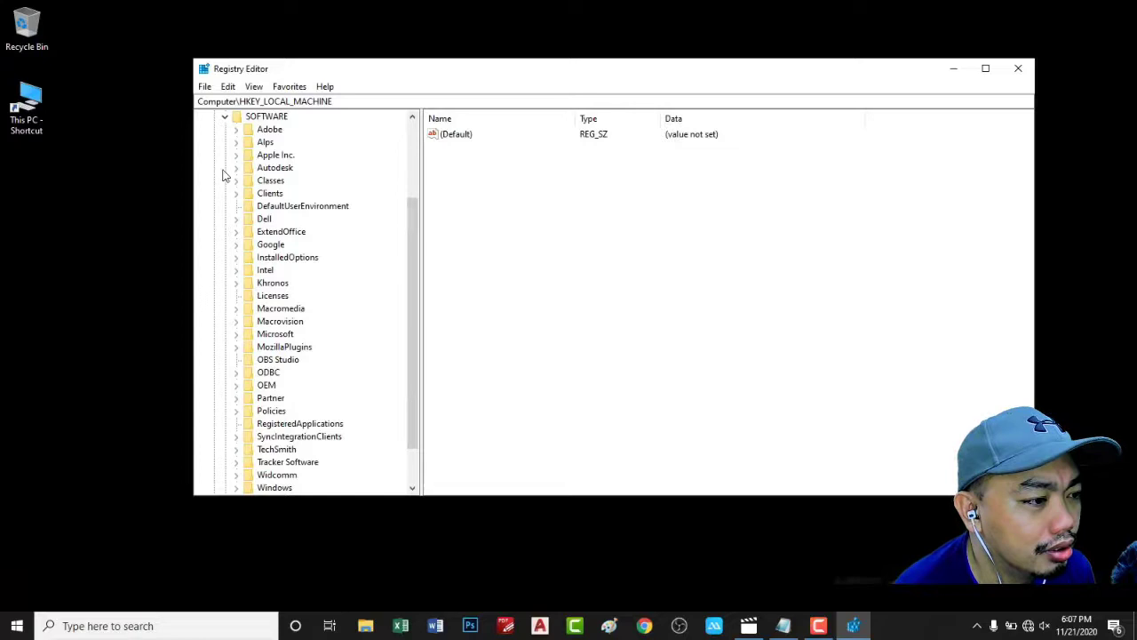
double_click(271, 131)
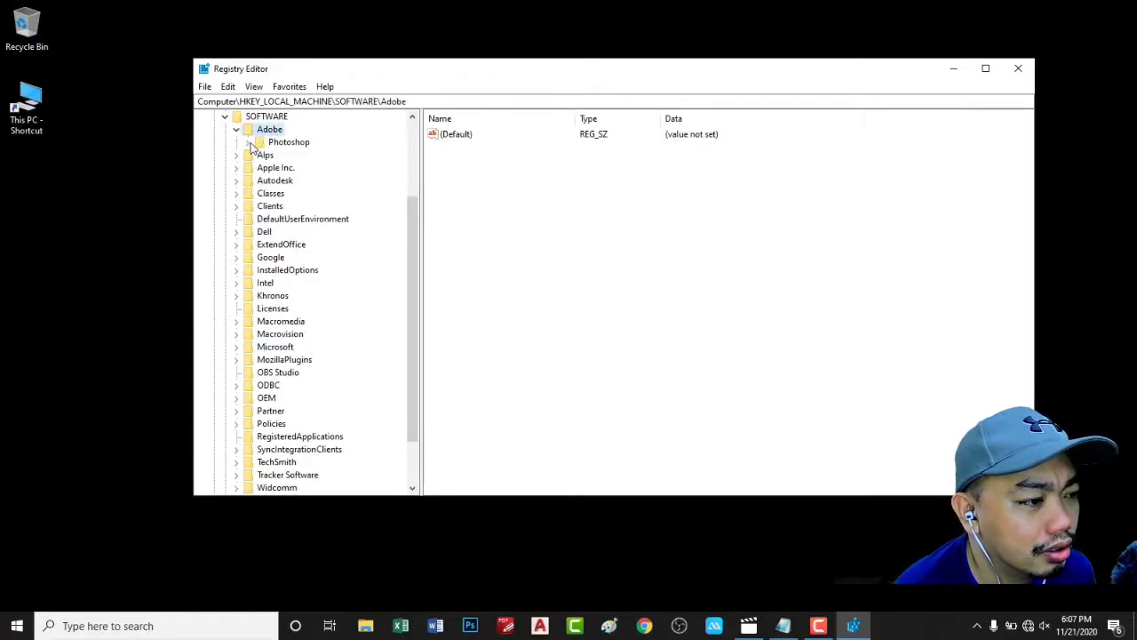
left_click(250, 144)
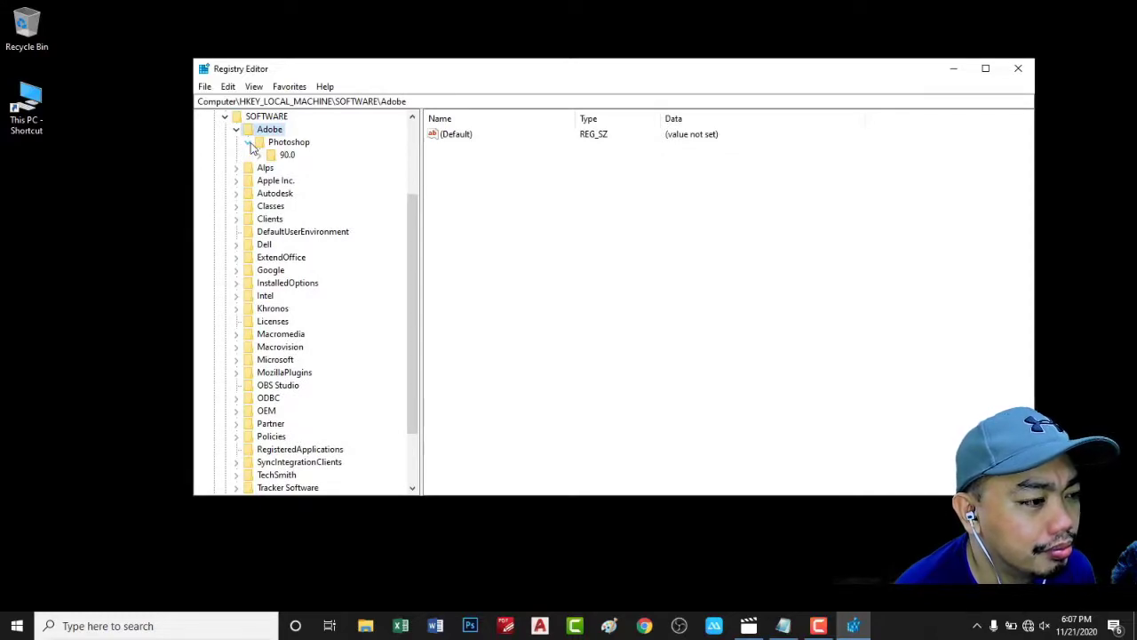
left_click(286, 156)
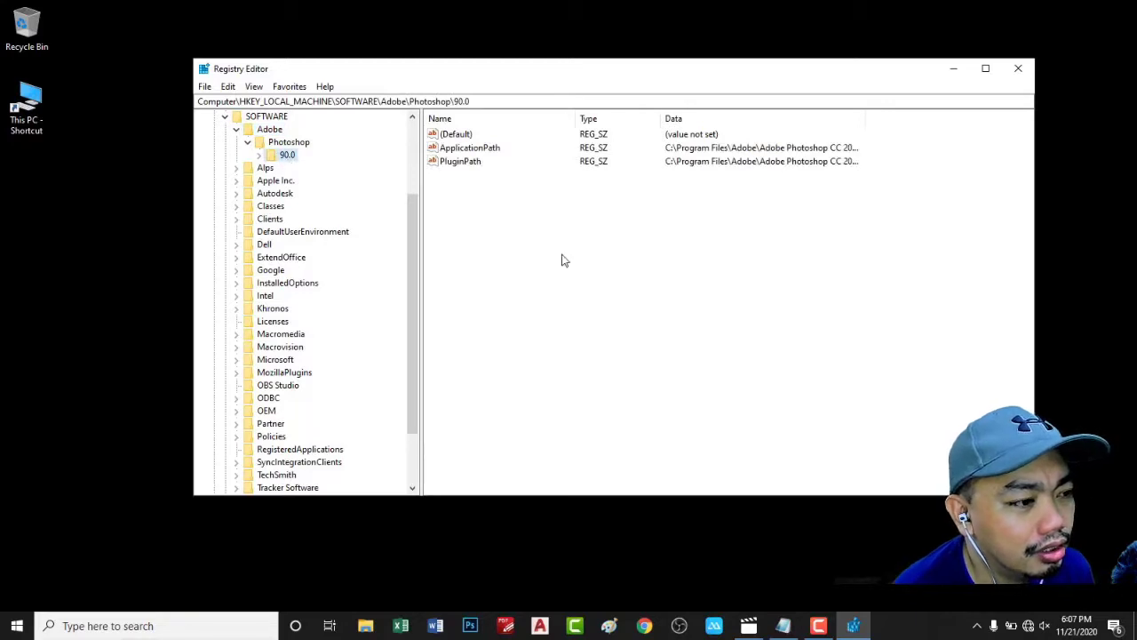
left_click_drag(586, 79, 435, 37)
left_click(193, 624)
type("note")
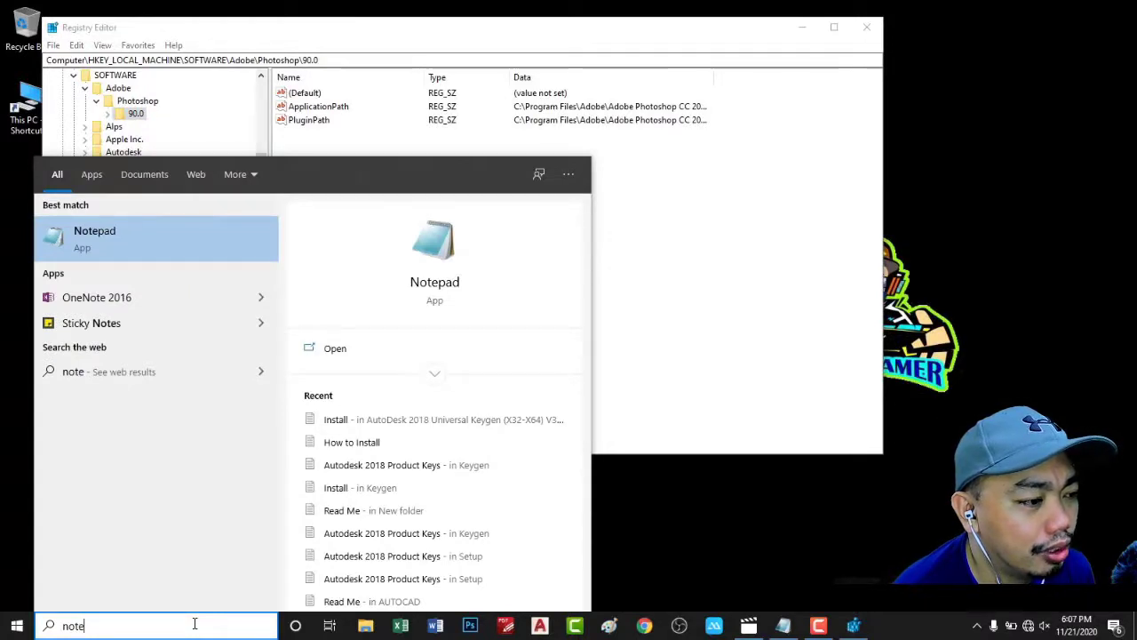
left_click(435, 253)
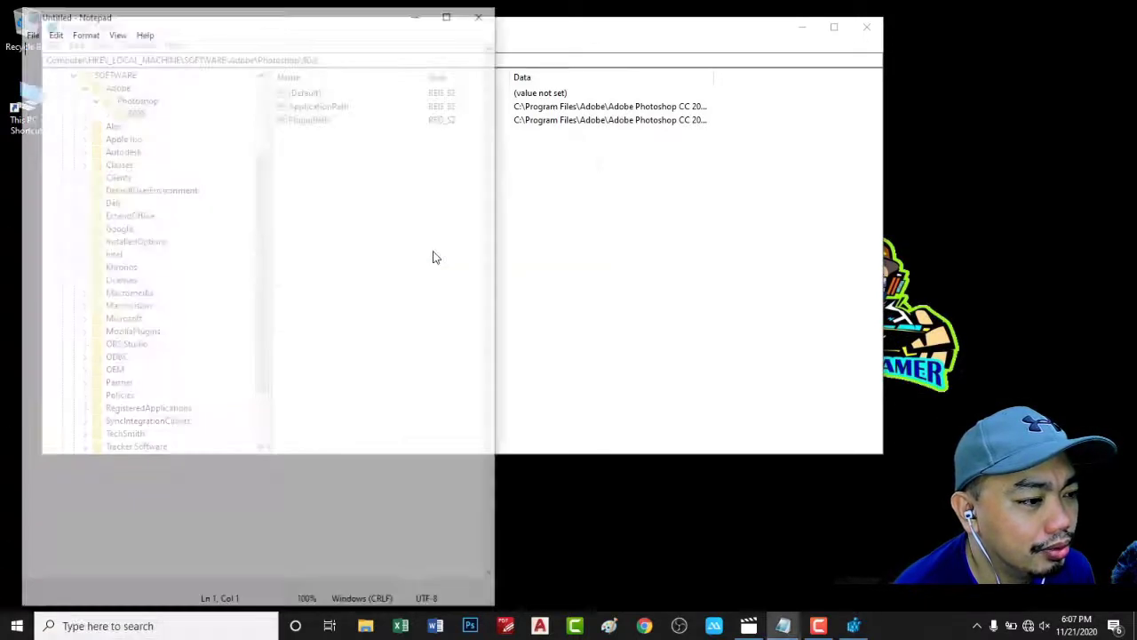
left_click_drag(348, 13, 932, 46)
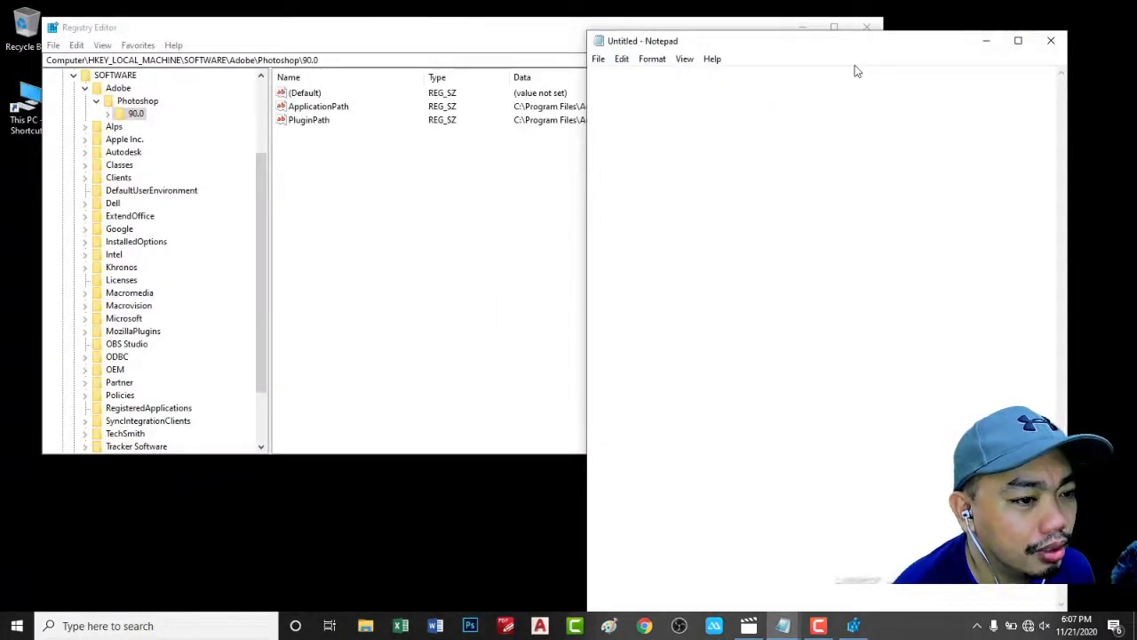
left_click(1051, 40)
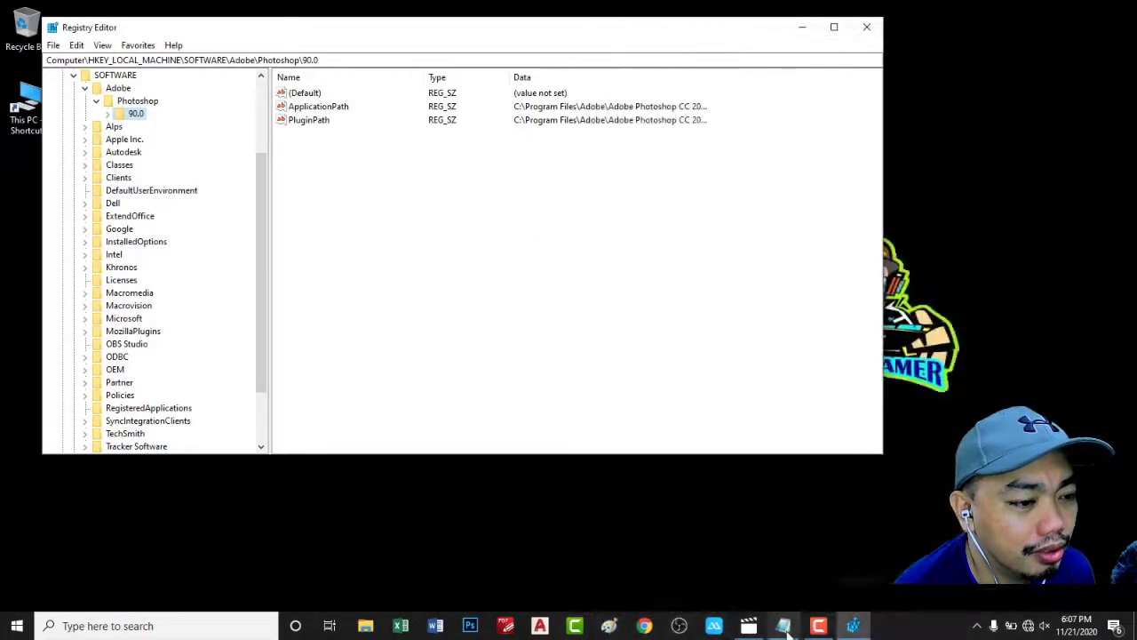
Bring up the existing Notepad note containing OverridePhysicalMemoryMB and 24000 and place it beside the Registry Editor.
left_click(784, 626)
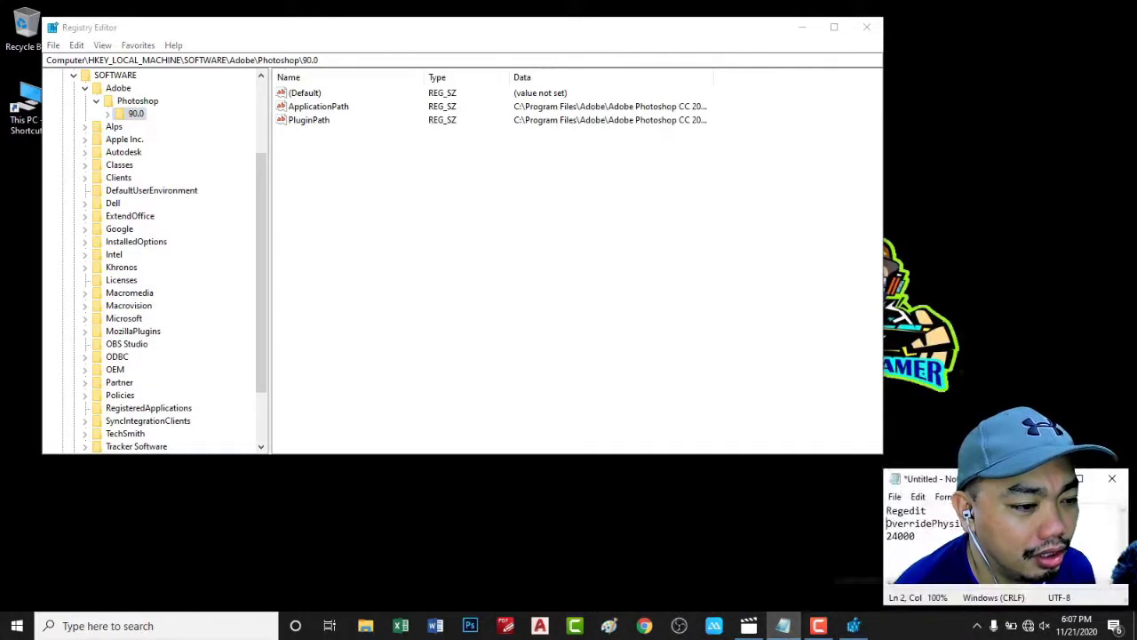
left_click_drag(982, 477, 987, 234)
left_click_drag(987, 178, 984, 151)
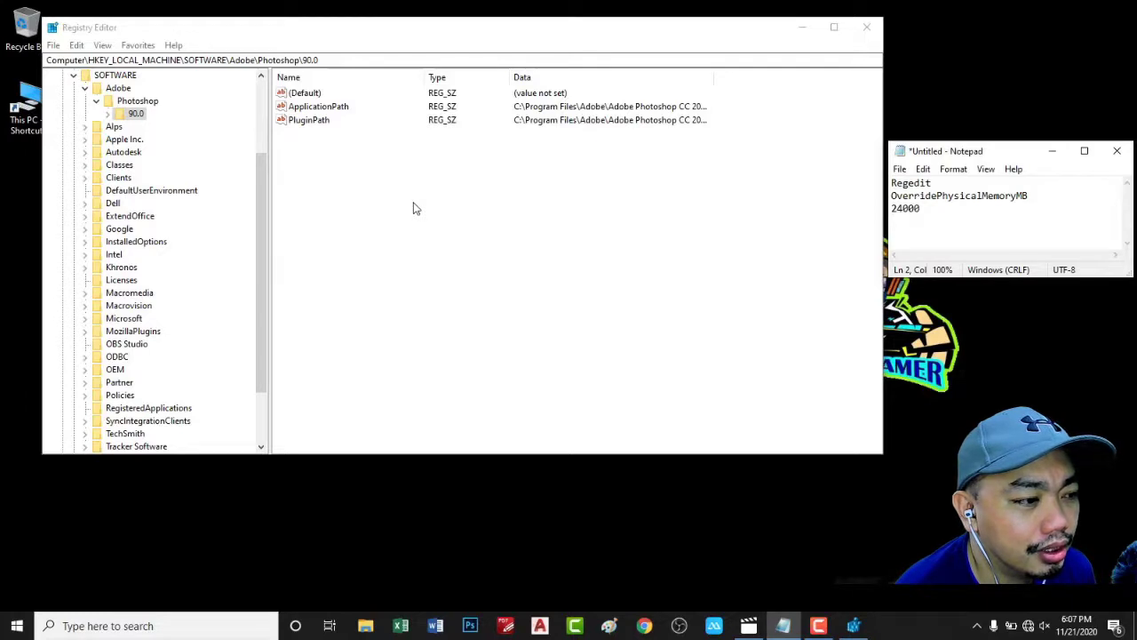
Create a new DWORD (32-bit) value in Photoshop's 90.0 registry key.
right_click(374, 190)
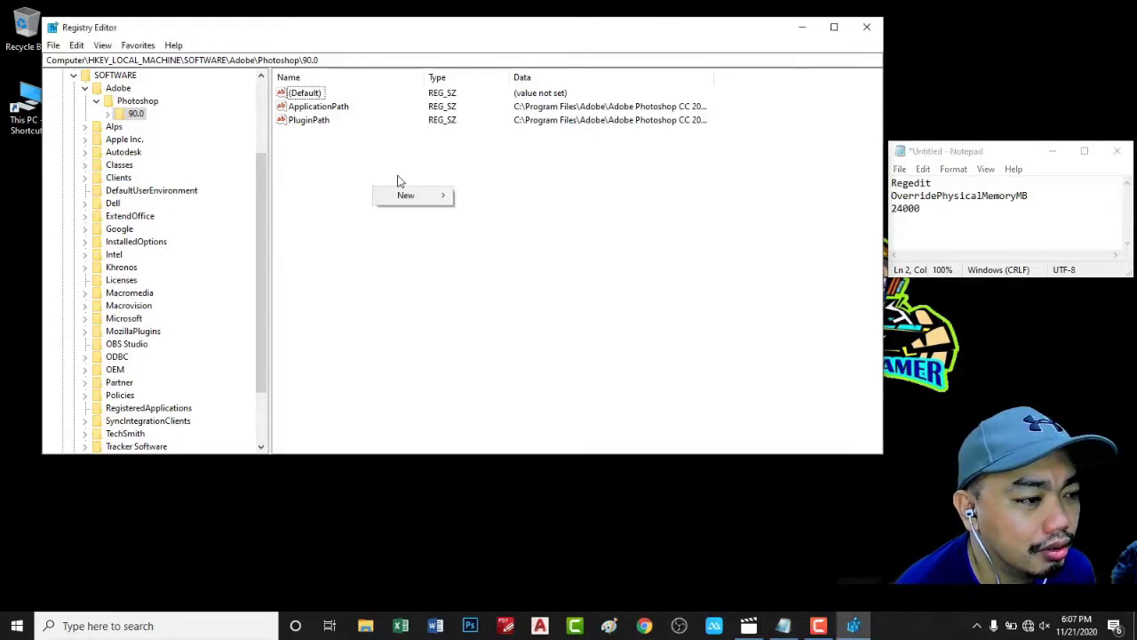
mouse_move(412, 198)
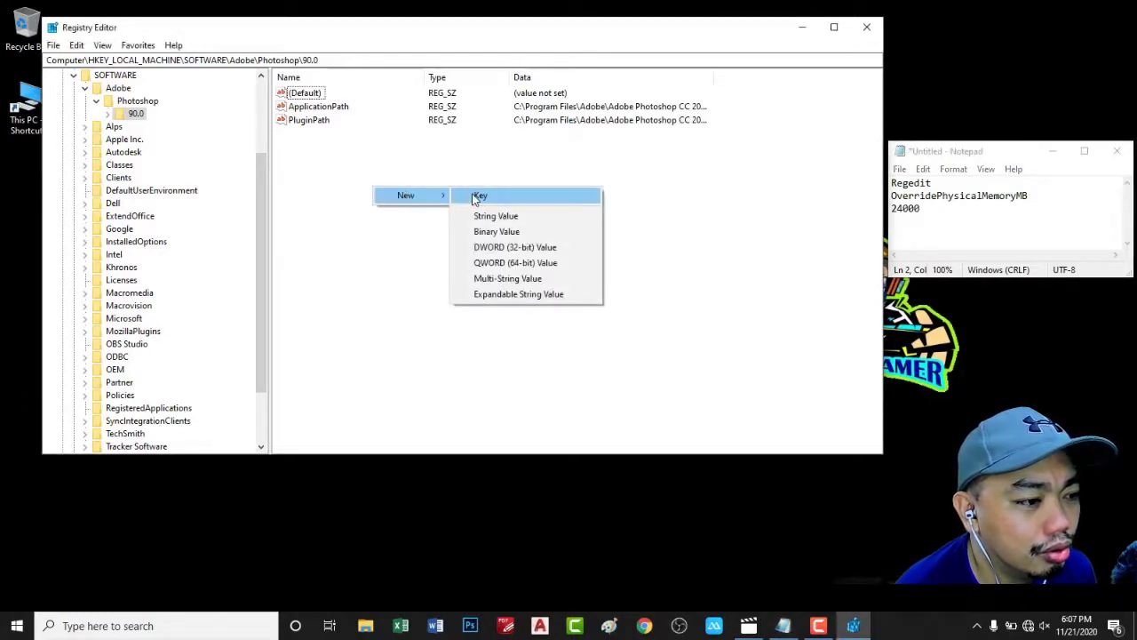
left_click(511, 251)
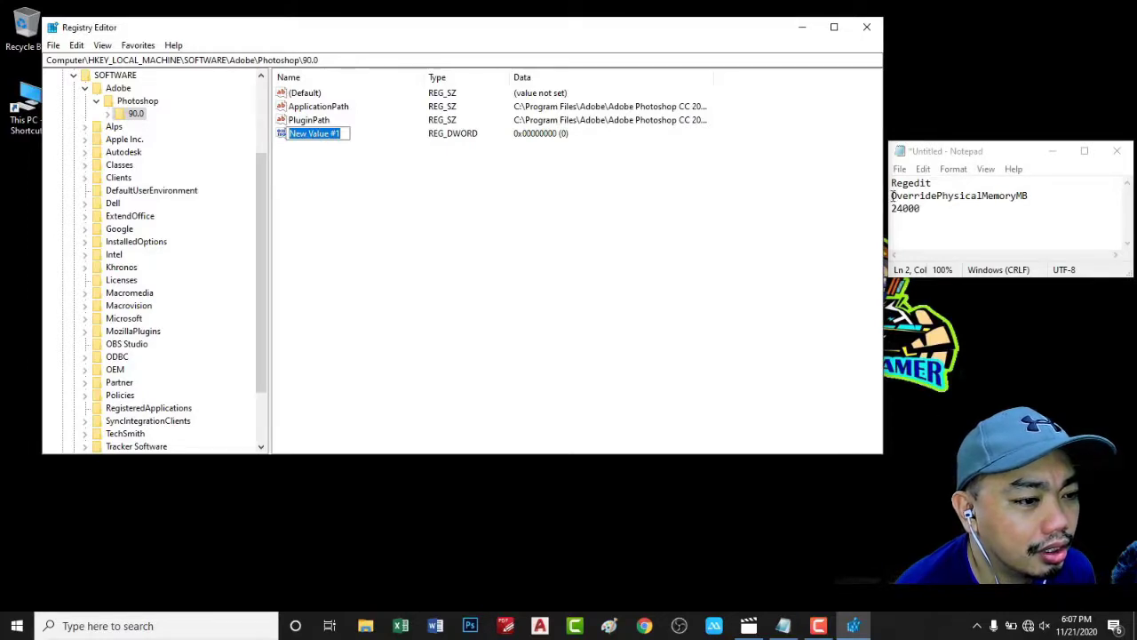
Rename the new DWORD value as OverridePhysicalMemoryMB, copying the name from the Notepad note.
left_click_drag(892, 195, 1031, 196)
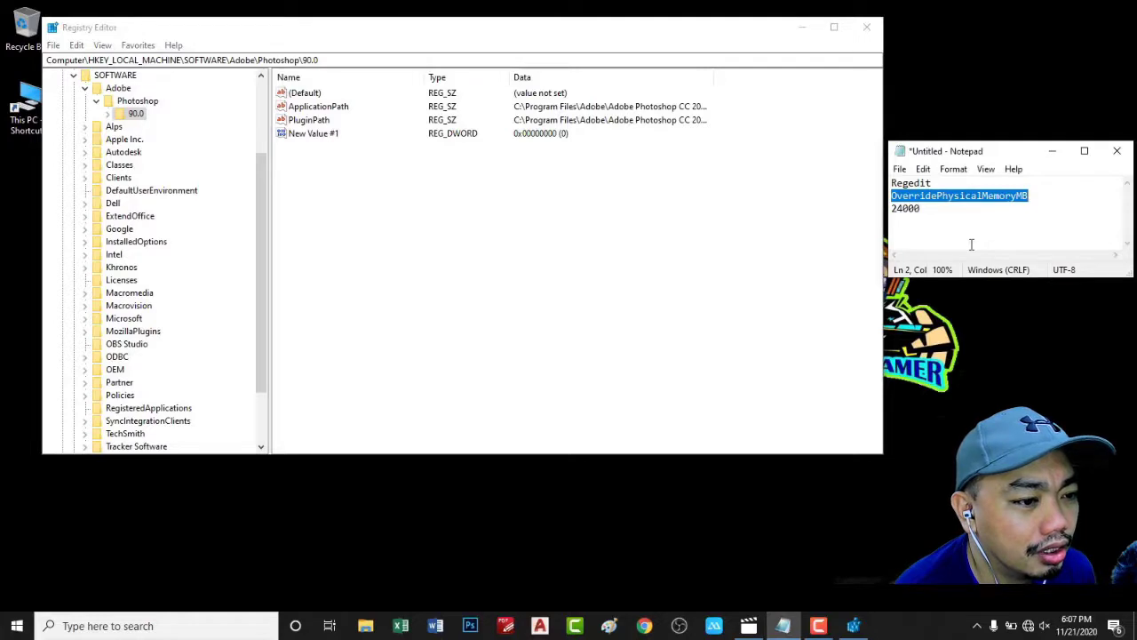
key("ctrl+c")
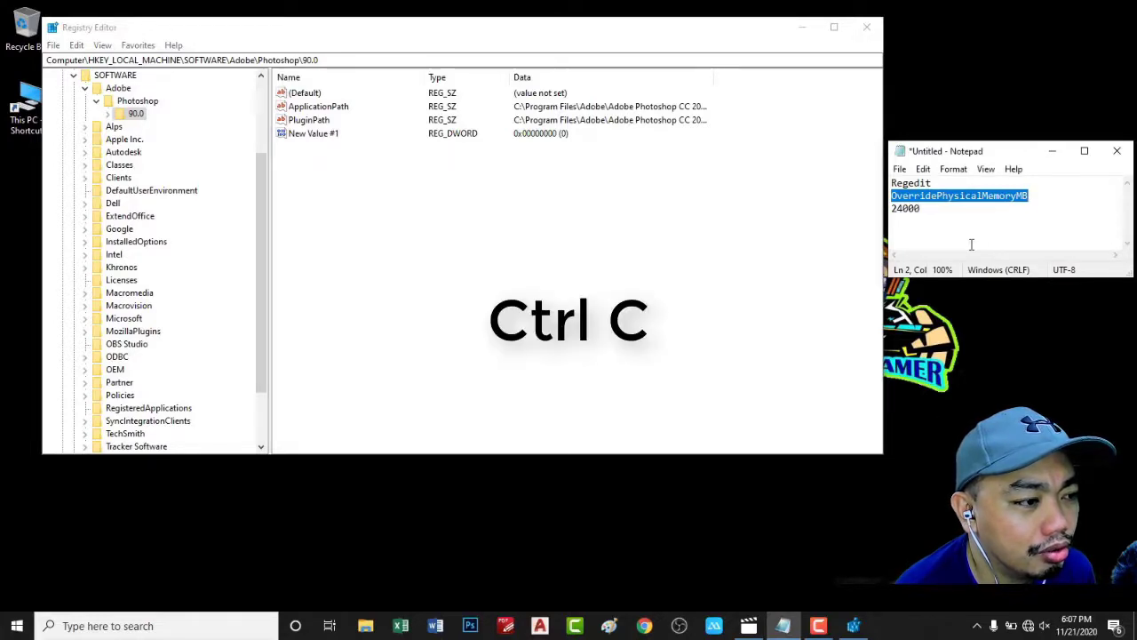
right_click(328, 136)
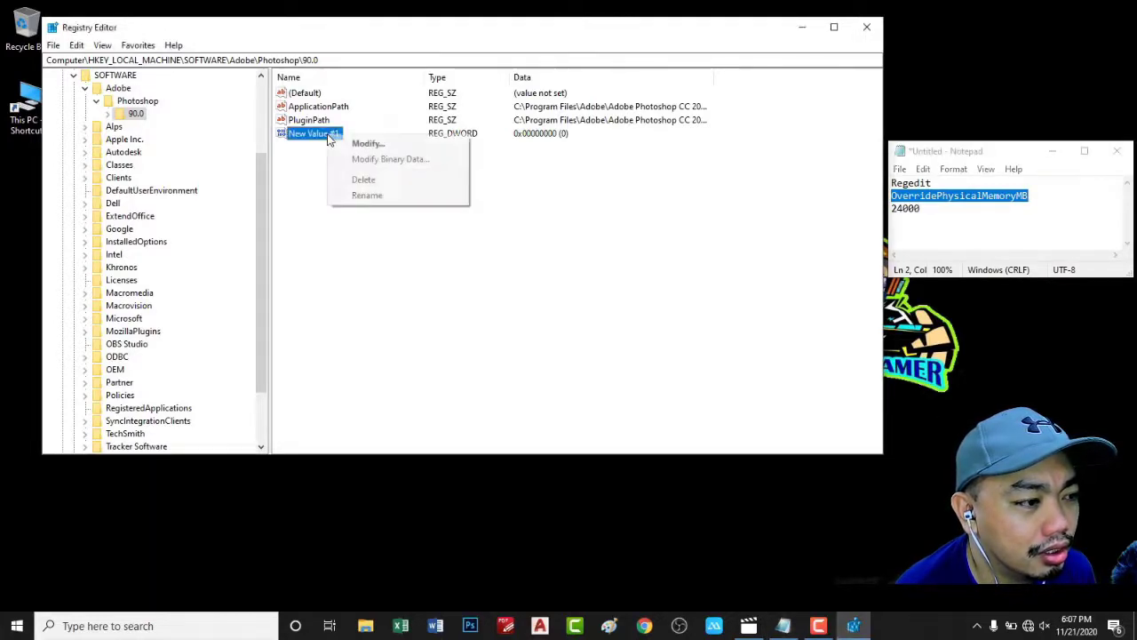
left_click(364, 197)
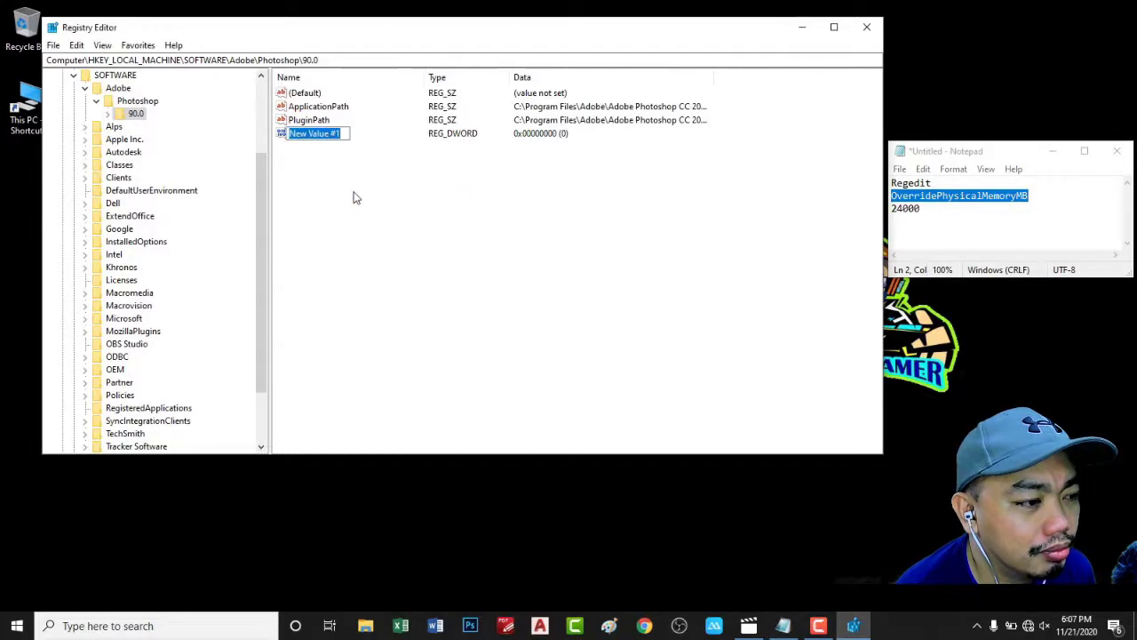
key("ctrl+v")
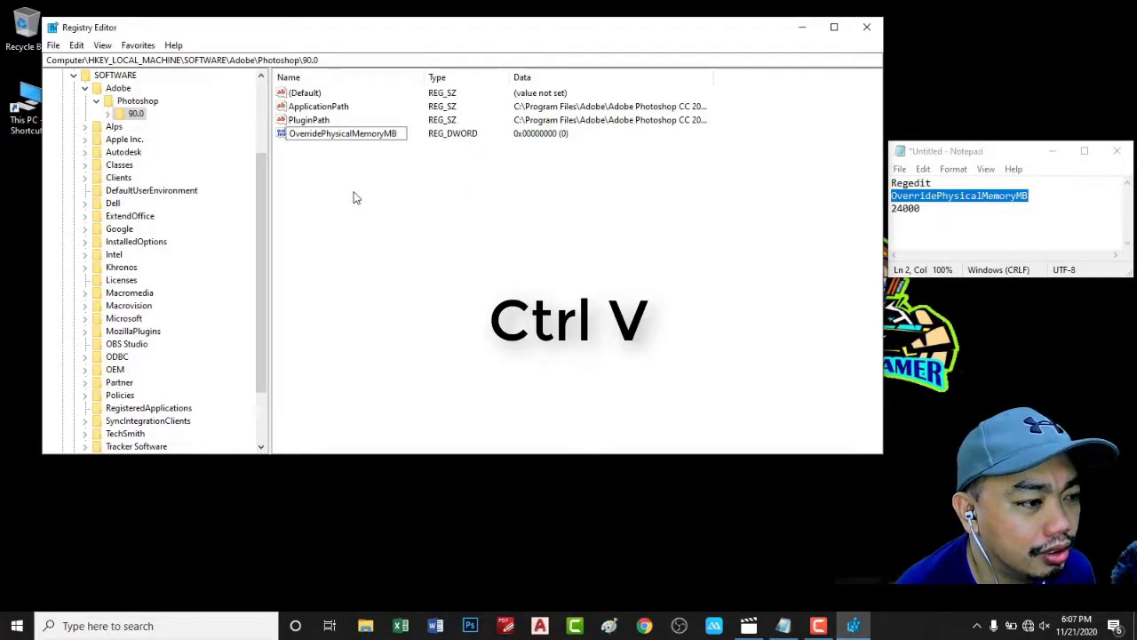
key("Return")
Set the value data of OverridePhysicalMemoryMB to 24000 with the hexadecimal base, copying the number from the Notepad note.
right_click(335, 141)
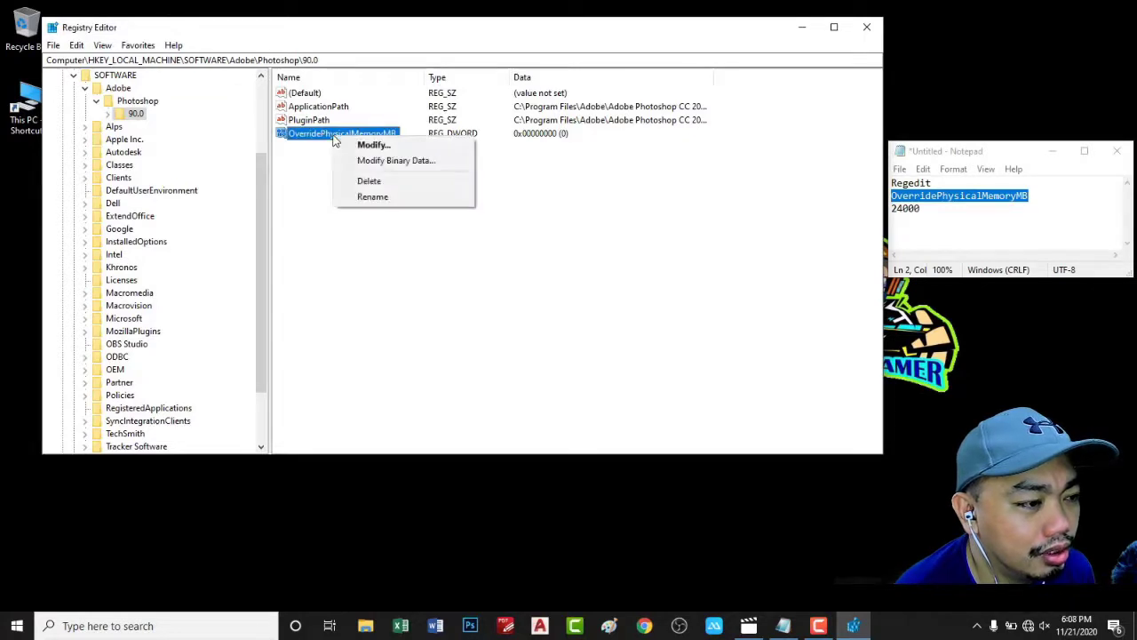
left_click(371, 147)
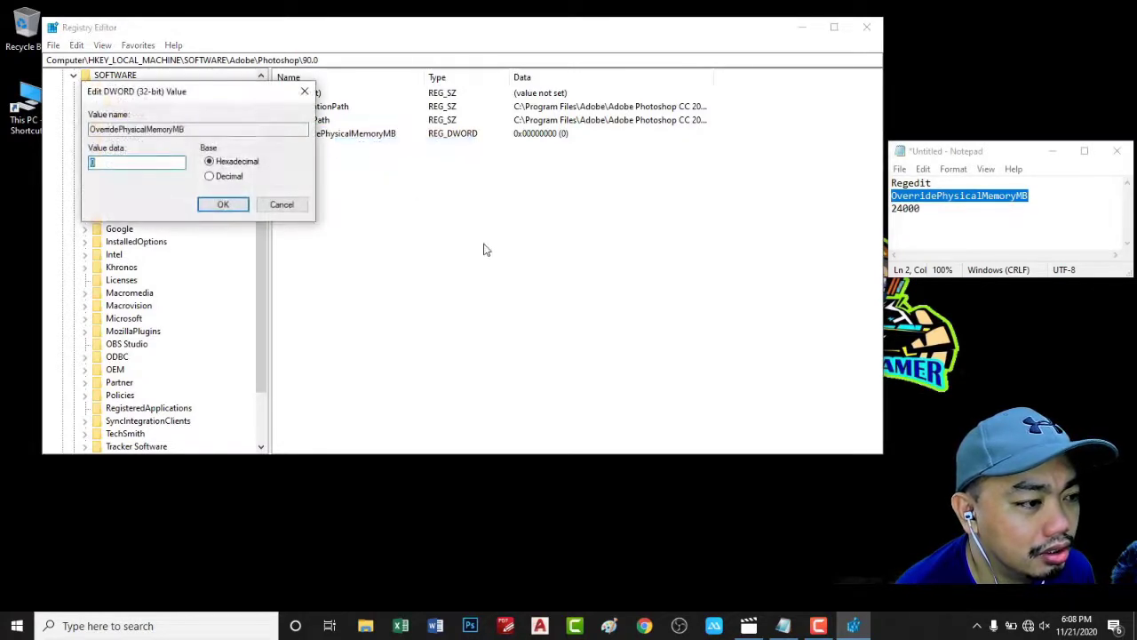
left_click_drag(223, 96, 518, 196)
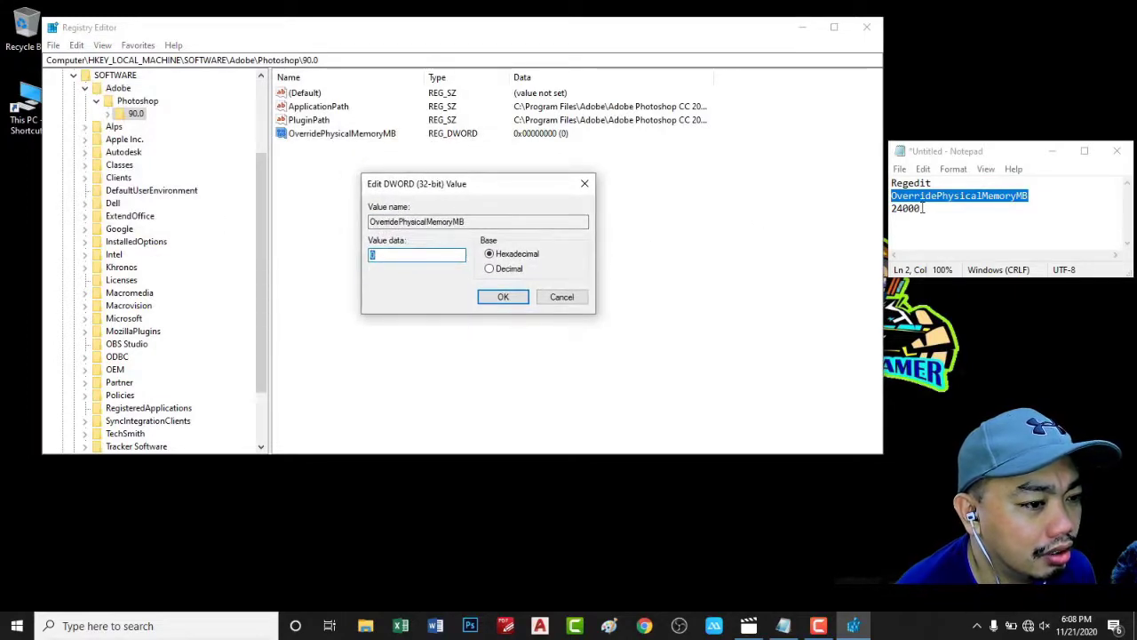
left_click_drag(924, 208, 891, 209)
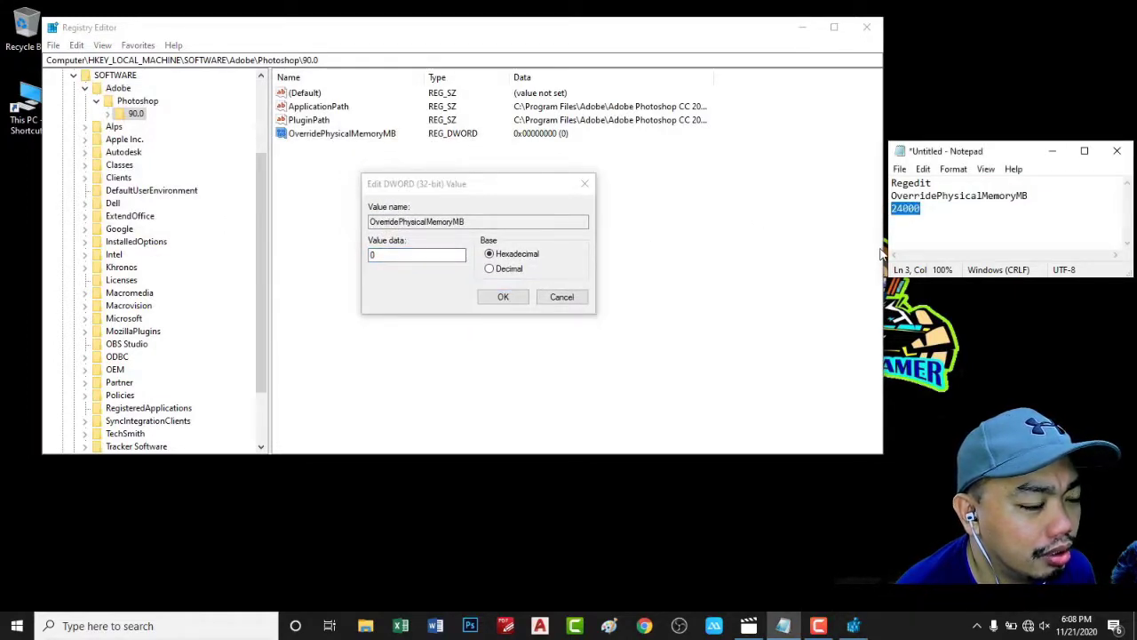
left_click(357, 257)
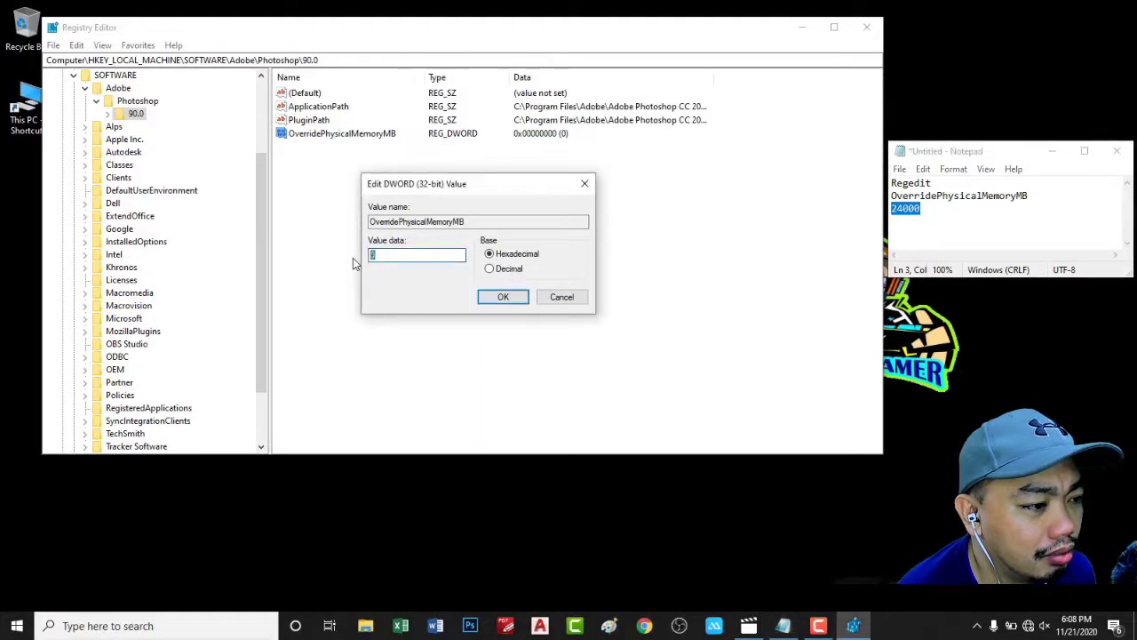
key("ctrl+v")
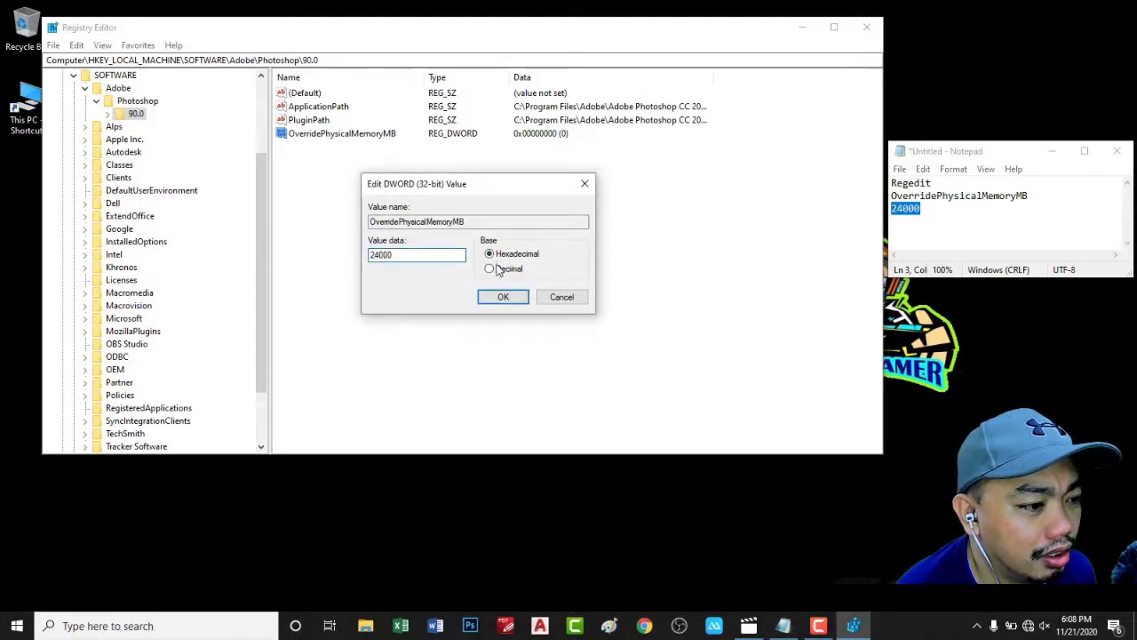
left_click(504, 298)
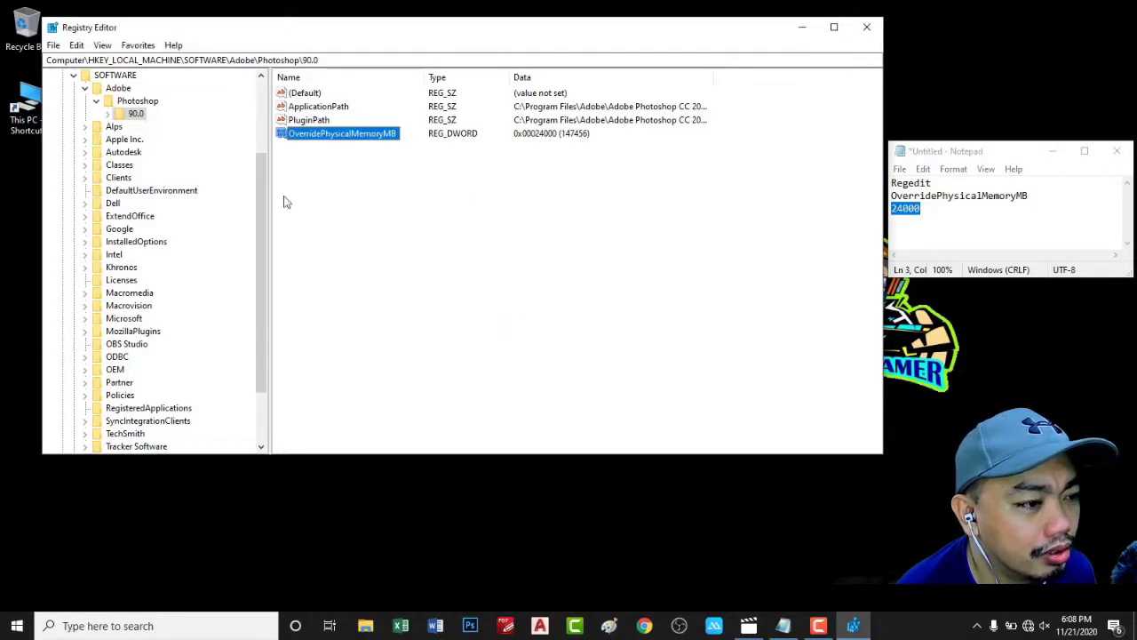
Collapse the whole registry tree up to Computer and close the Registry Editor.
left_click(73, 75)
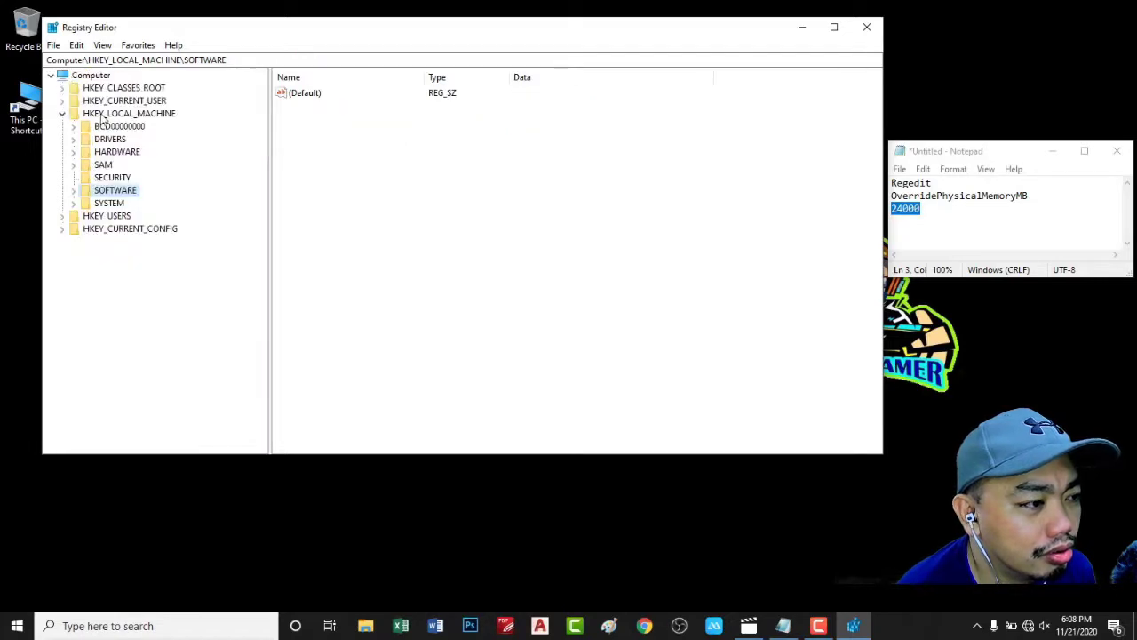
left_click(50, 76)
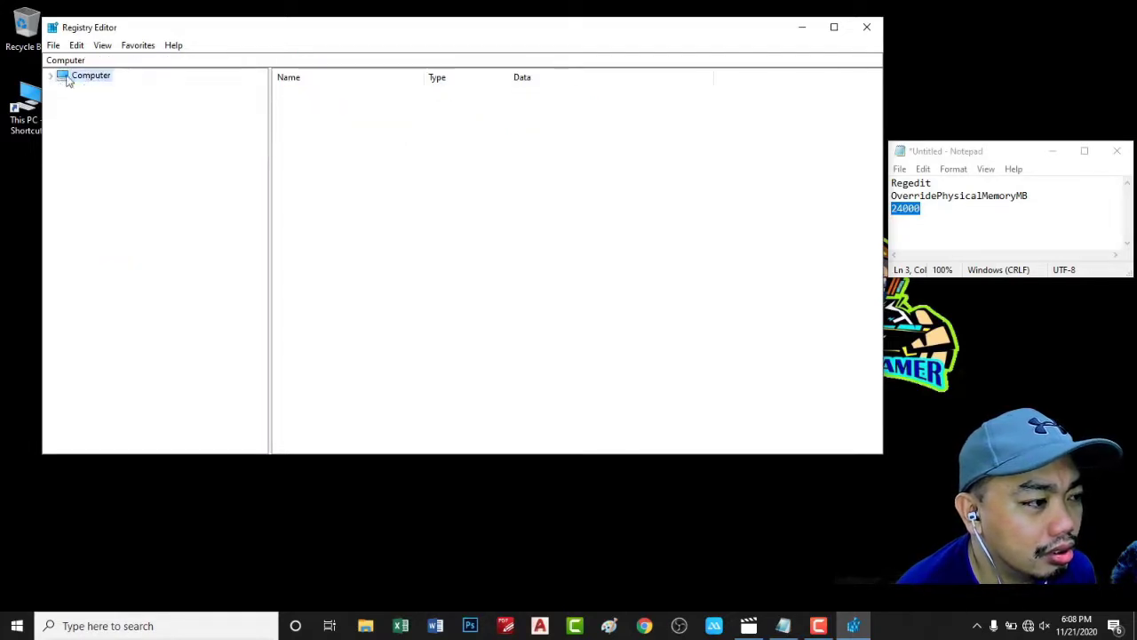
left_click(866, 26)
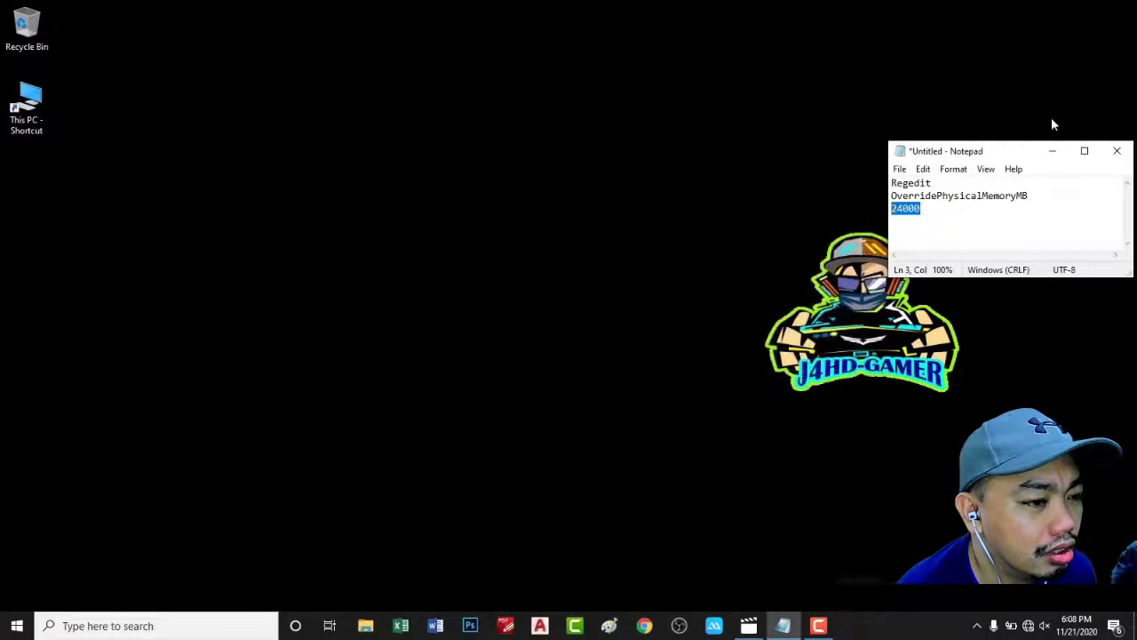
Minimize the Notepad note and refresh the desktop.
left_click(1054, 152)
right_click(474, 349)
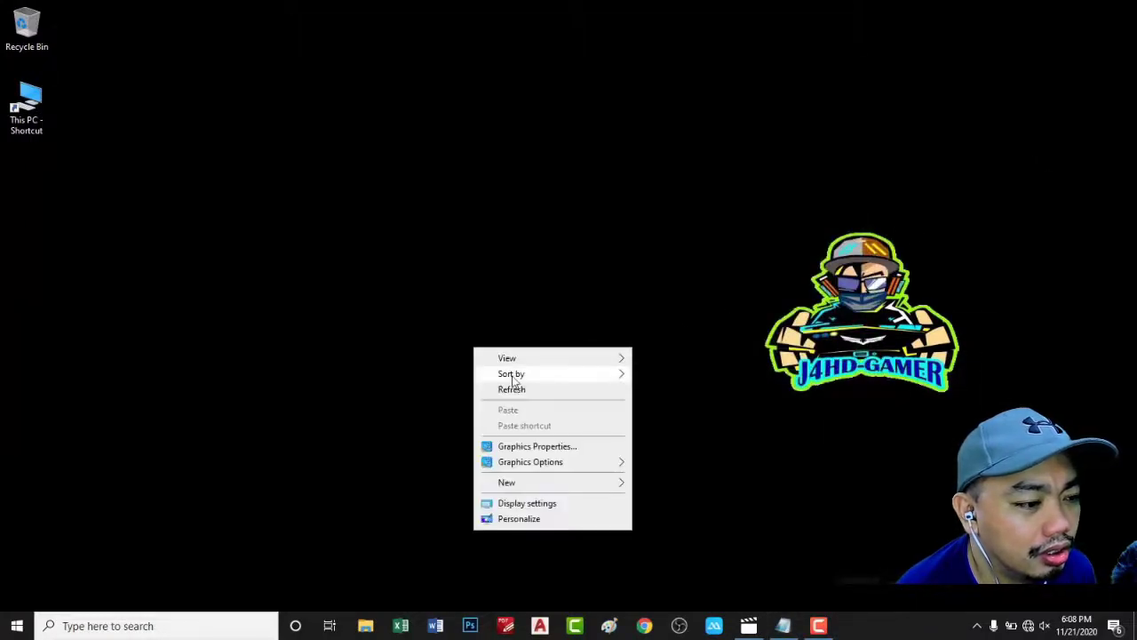
left_click(520, 394)
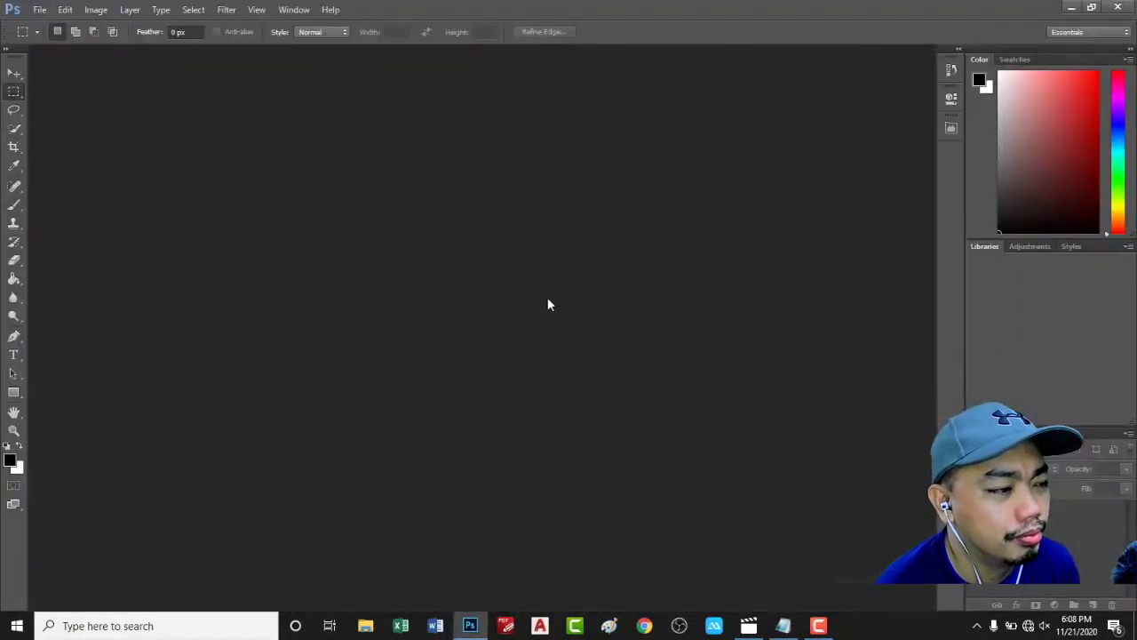
In Photoshop, open 5c3a24ccefca8_thumb900-Recovered-6.dng from the Saved Pictures folder through Camera Raw.
left_click(39, 10)
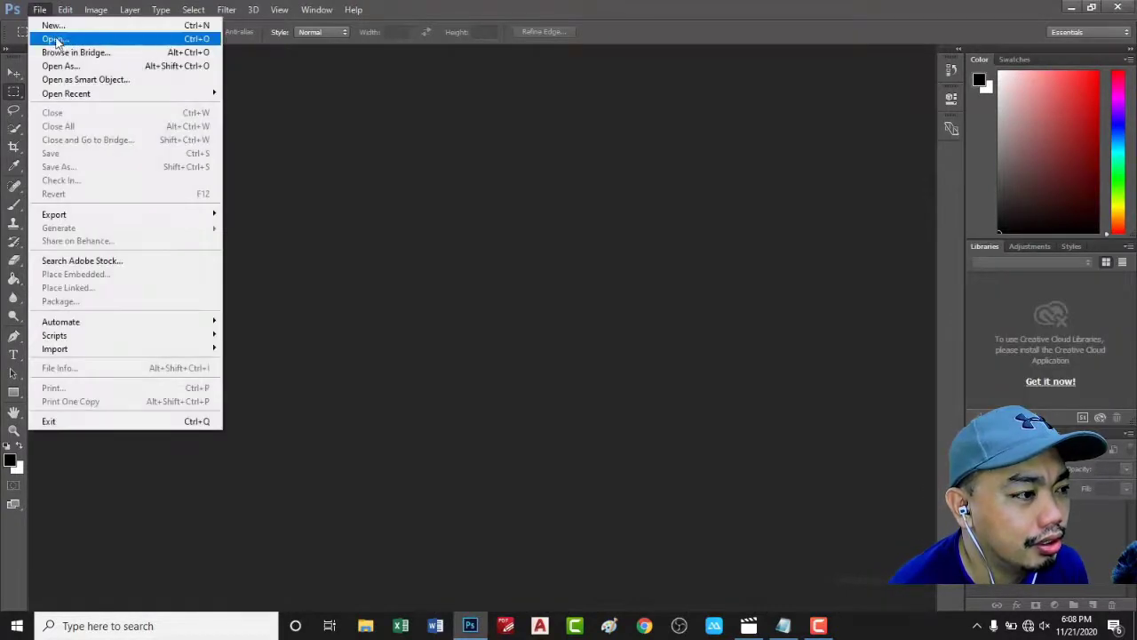
left_click(53, 39)
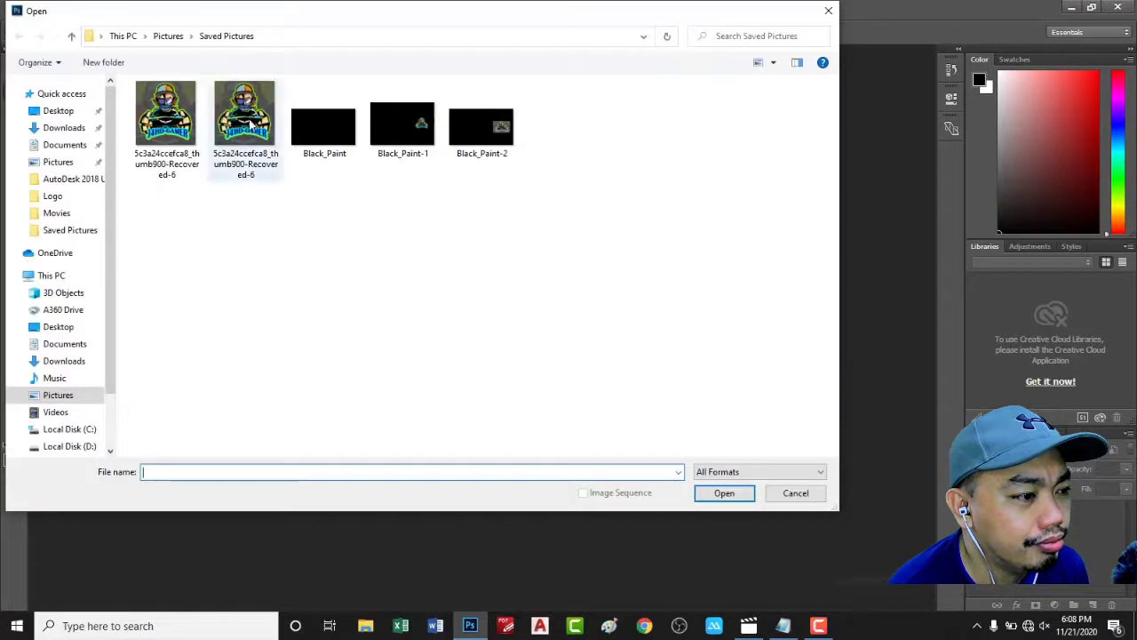
left_click(176, 120)
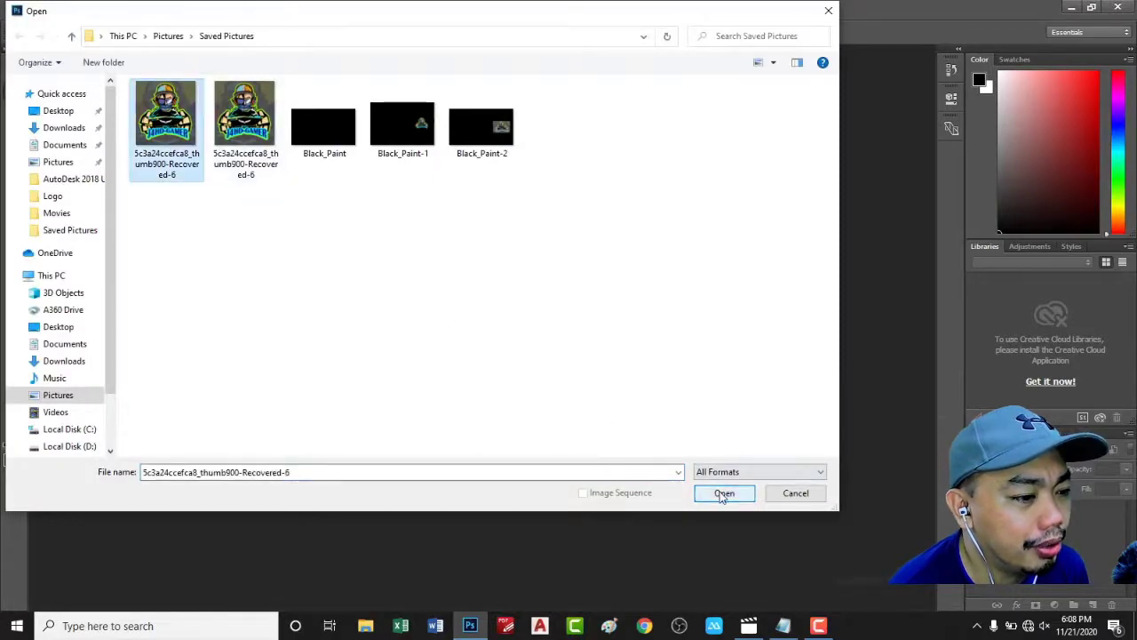
left_click(724, 493)
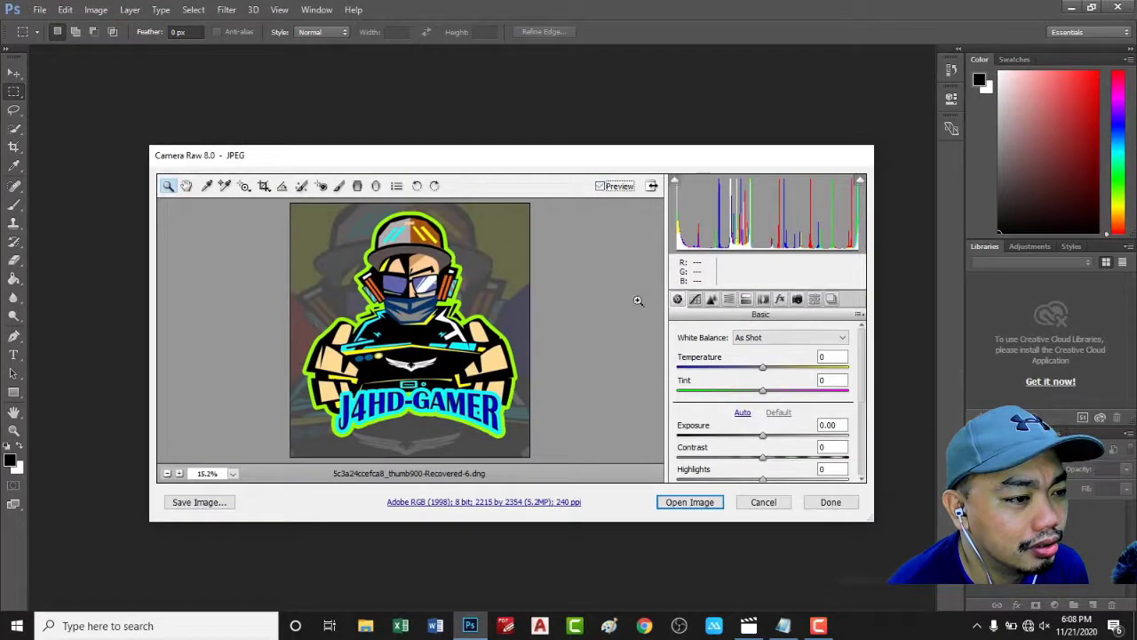
left_click(690, 503)
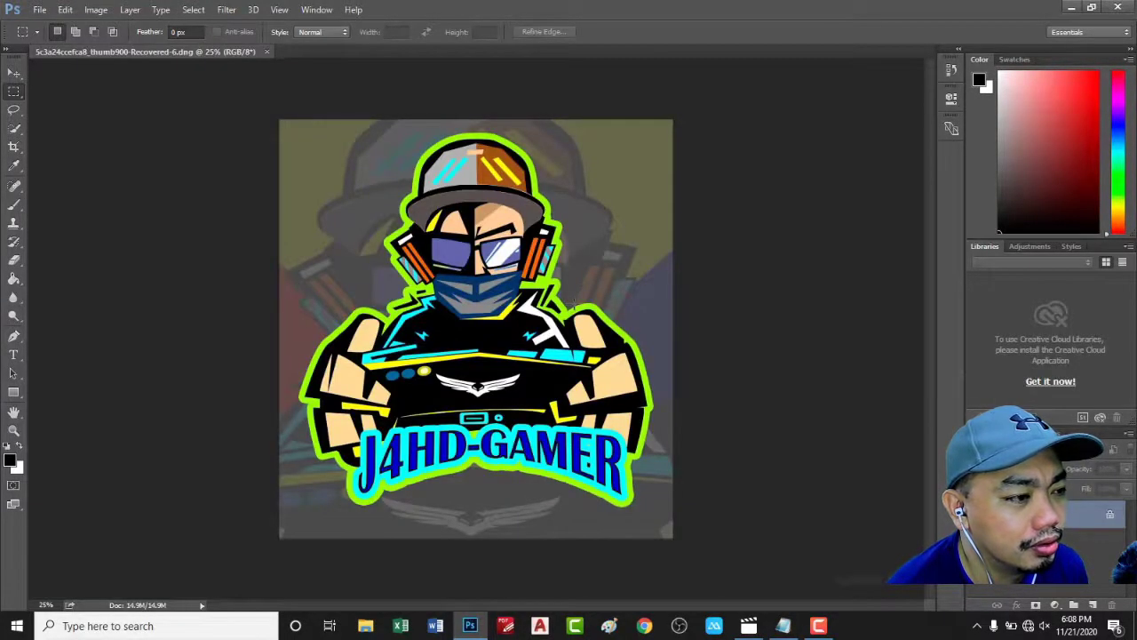
Save the image as a JPEG over the existing 5c3a24ccefca8_thumb900-Recovered-6.jpg in Saved Pictures, with quality 10 and progressive format.
left_click(39, 10)
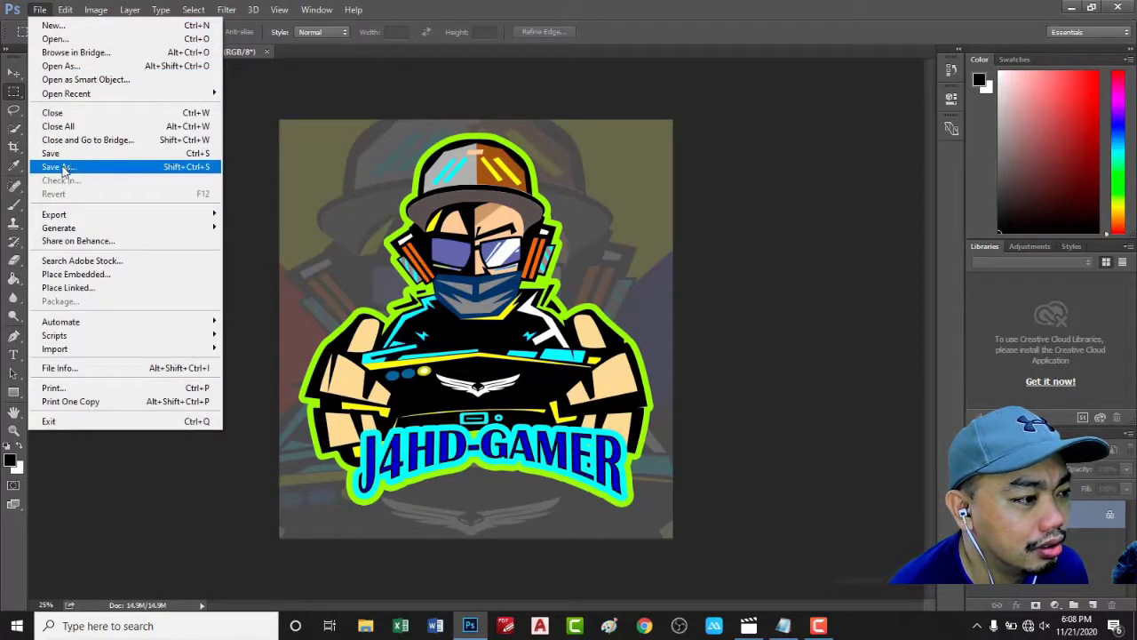
left_click(173, 168)
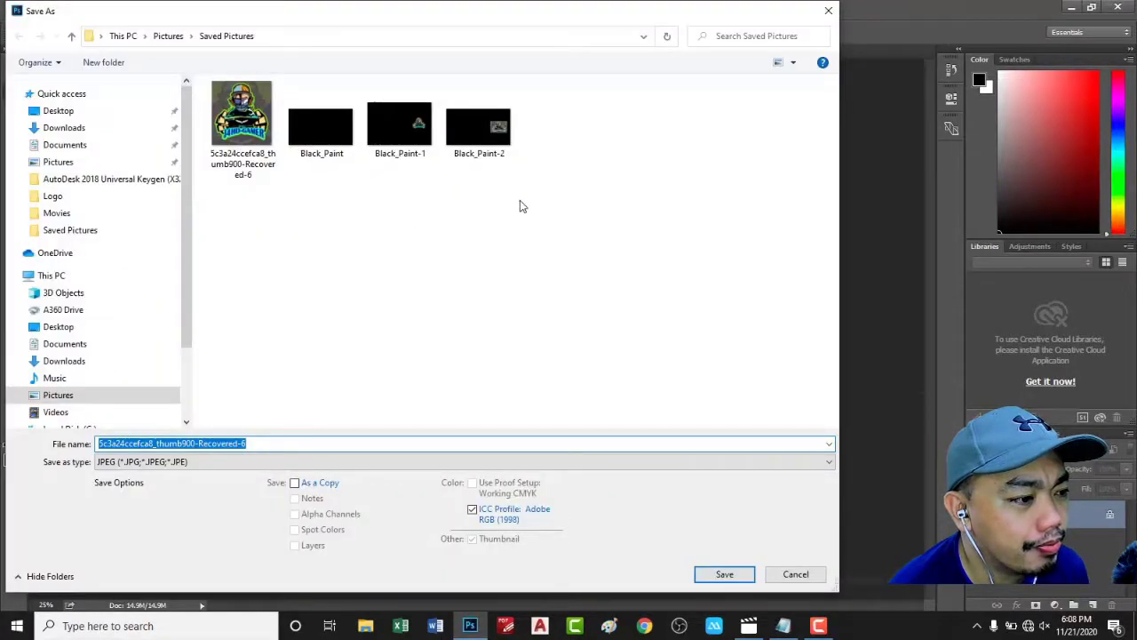
left_click(242, 123)
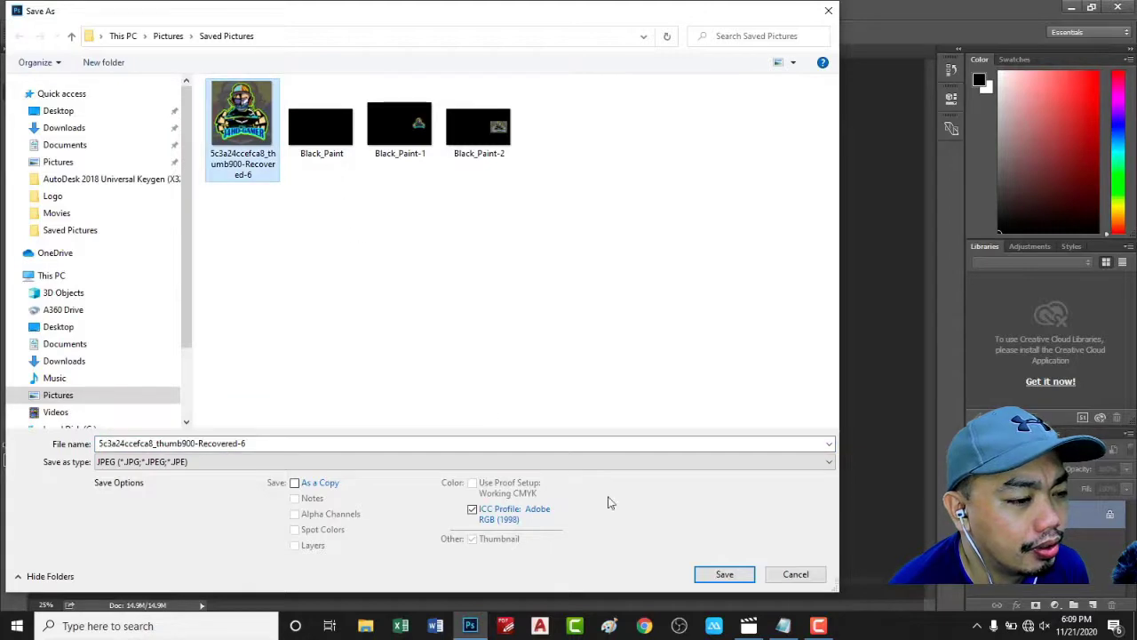
left_click(722, 575)
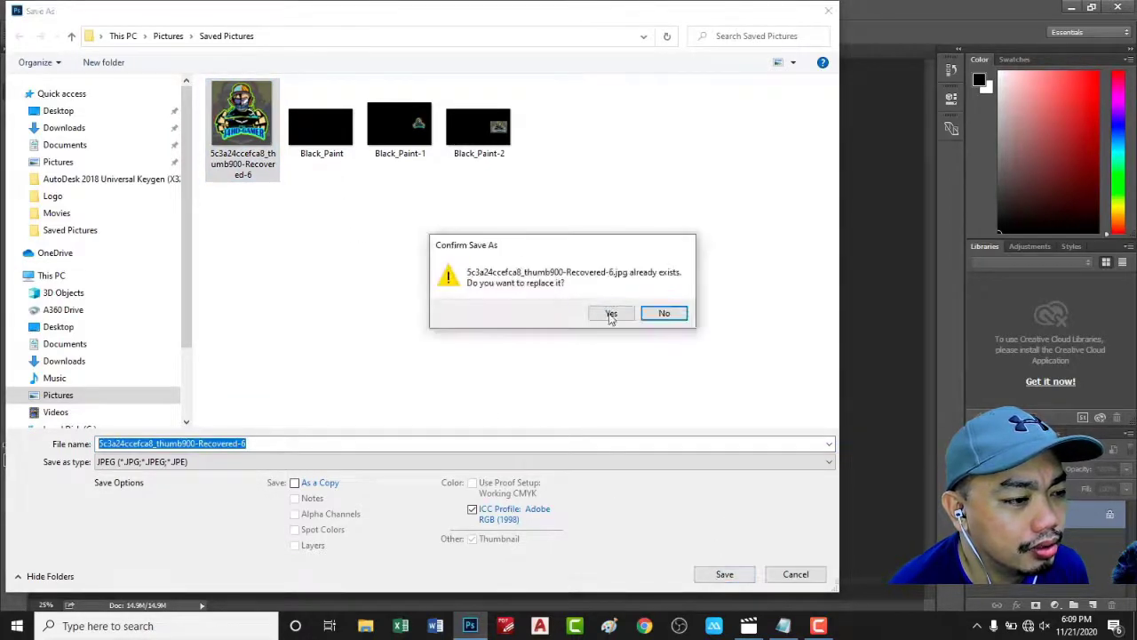
left_click(611, 315)
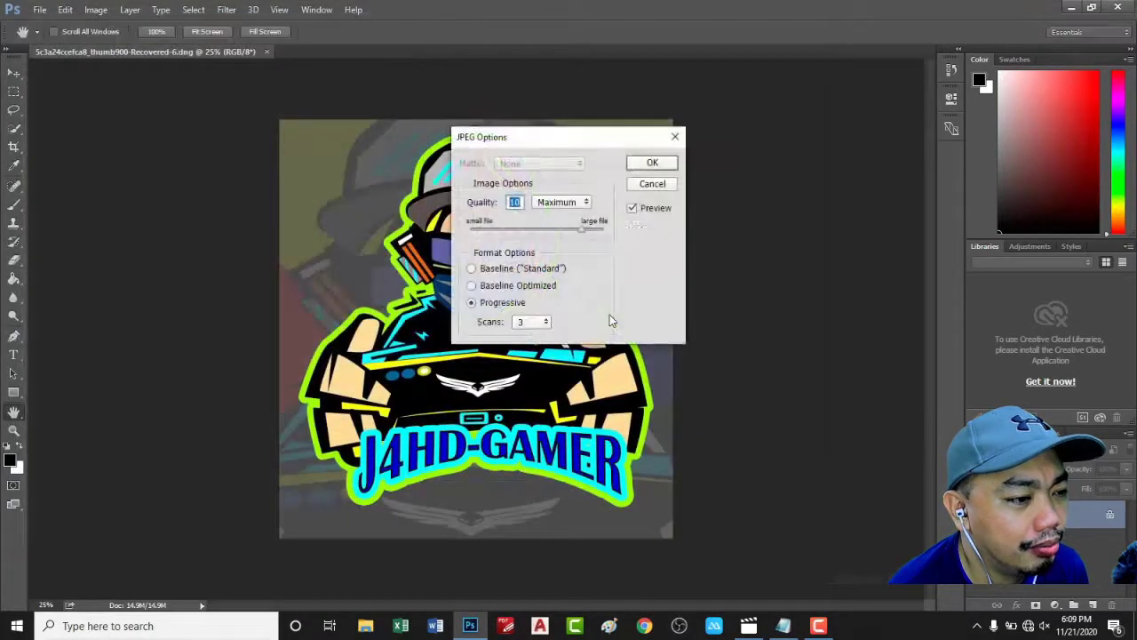
left_click(636, 163)
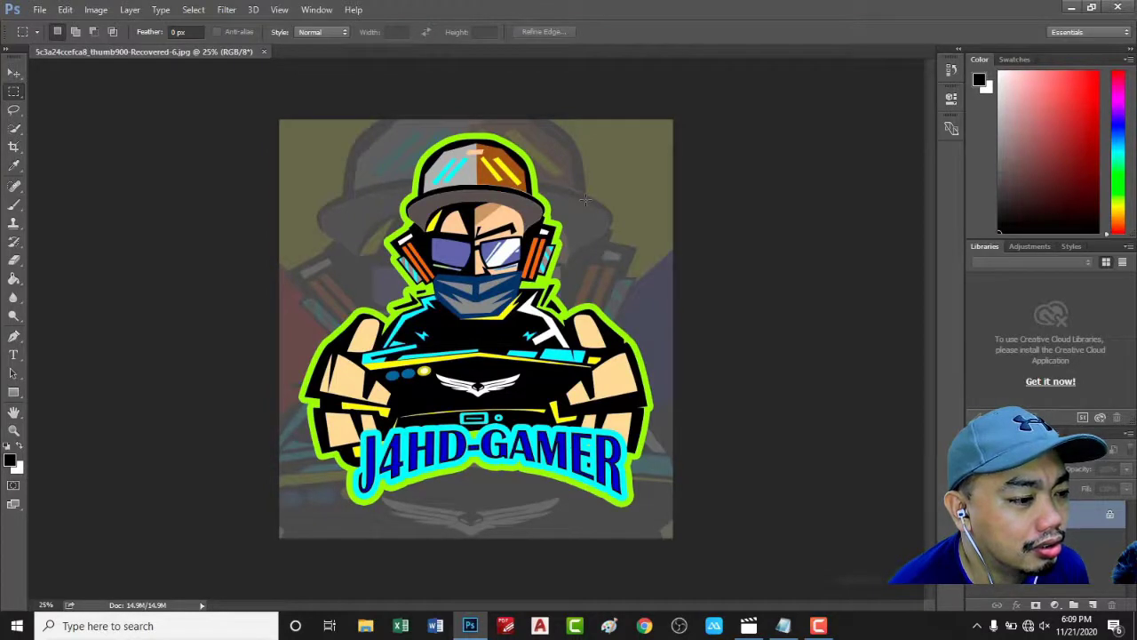
Minimize Photoshop and examine the files in Pictures > Saved Pictures in a maximized File Explorer window.
left_click(1072, 10)
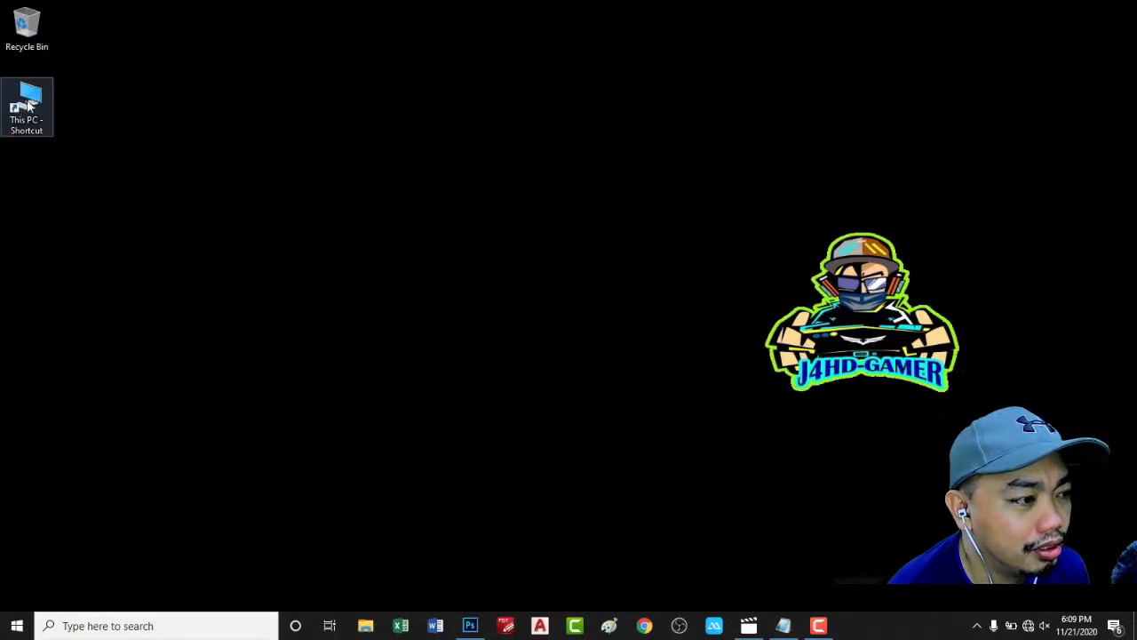
double_click(28, 105)
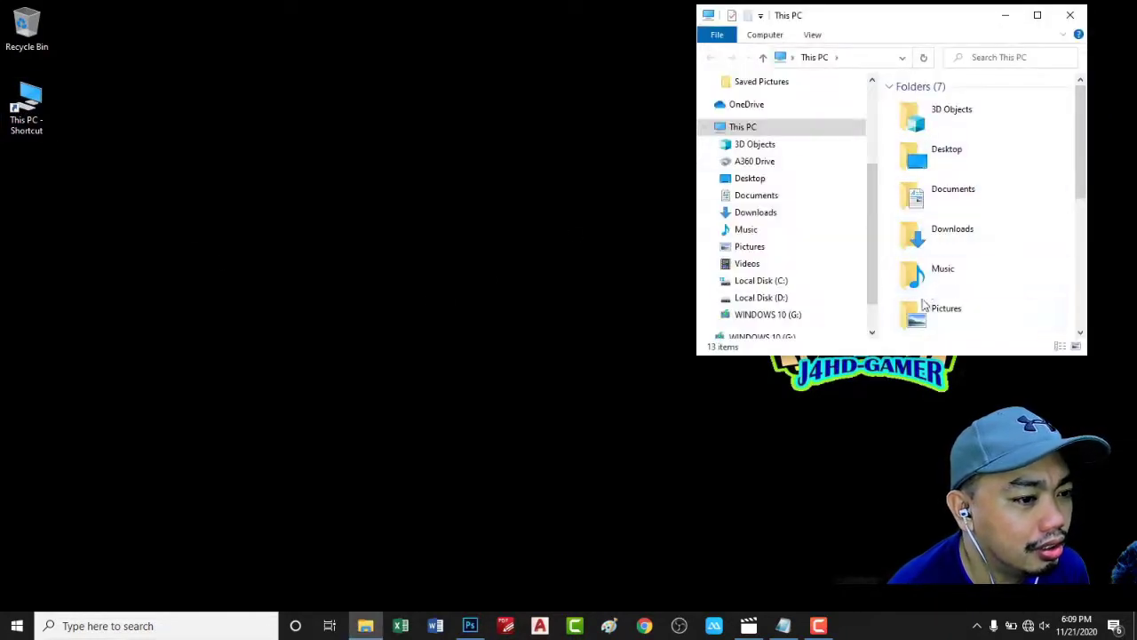
double_click(929, 311)
double_click(1021, 115)
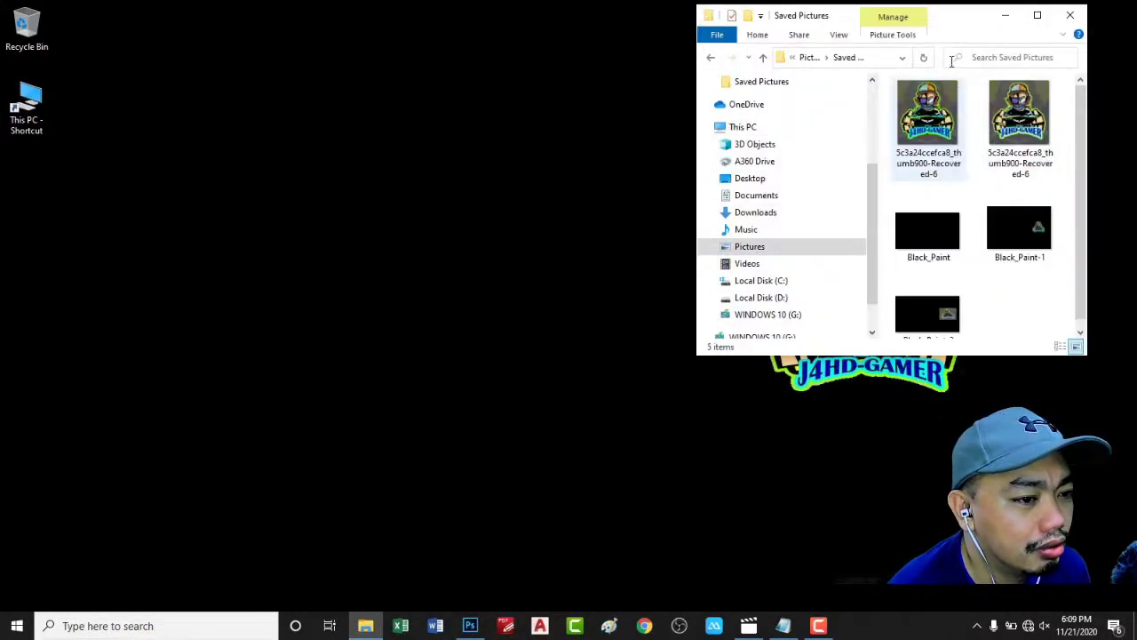
left_click(1037, 15)
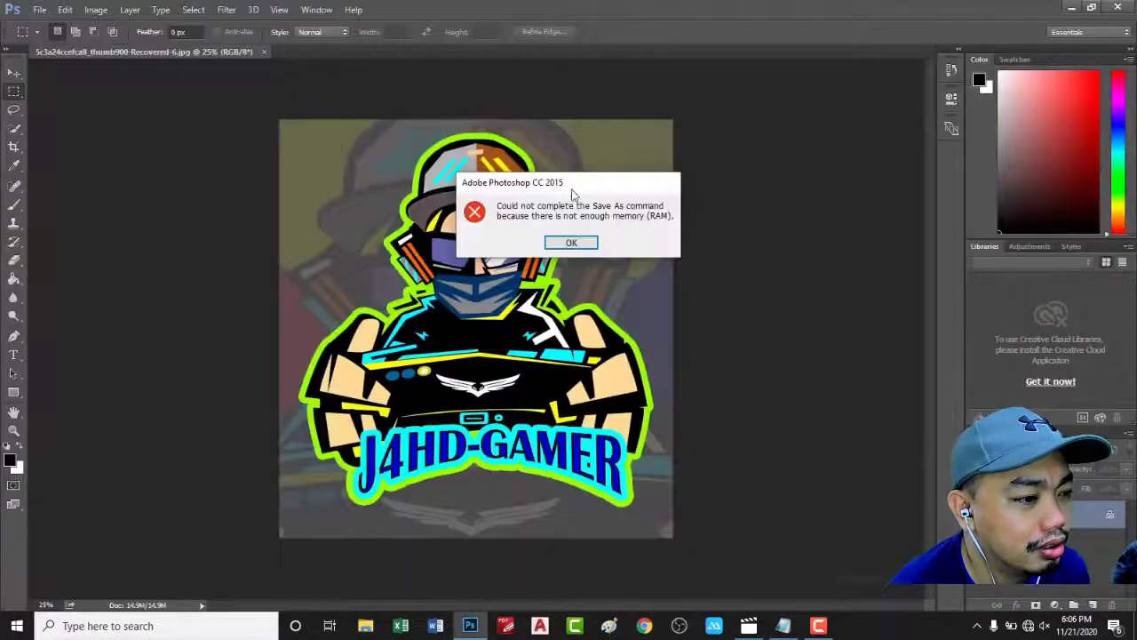
left_click_drag(571, 189, 536, 227)
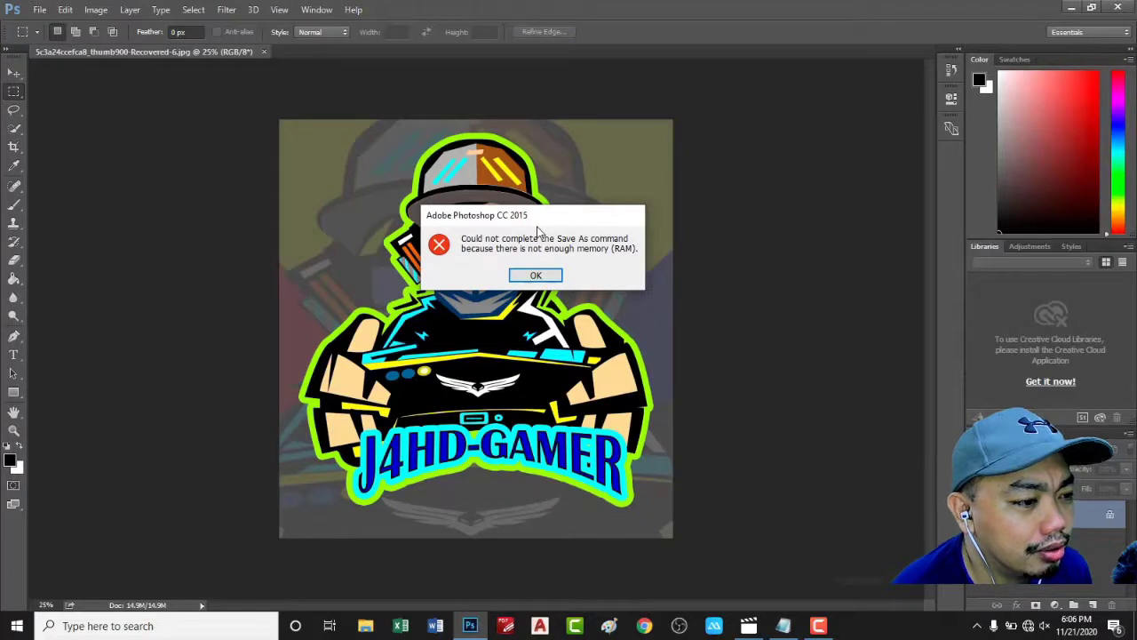
left_click_drag(537, 226, 516, 267)
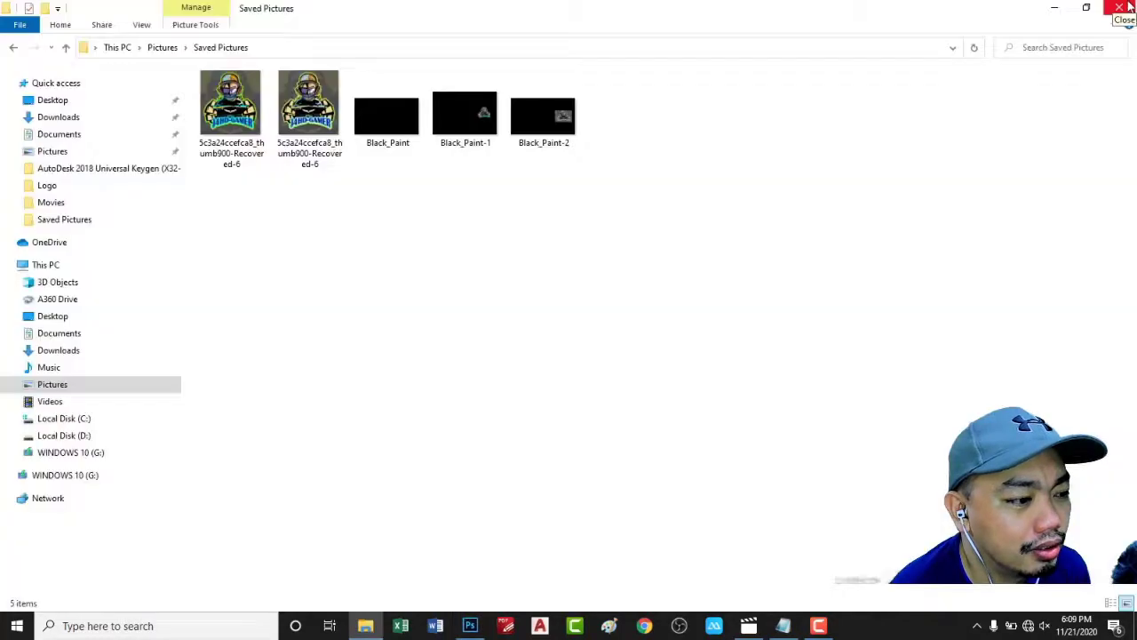
Close the Saved Pictures folder window.
left_click(1119, 8)
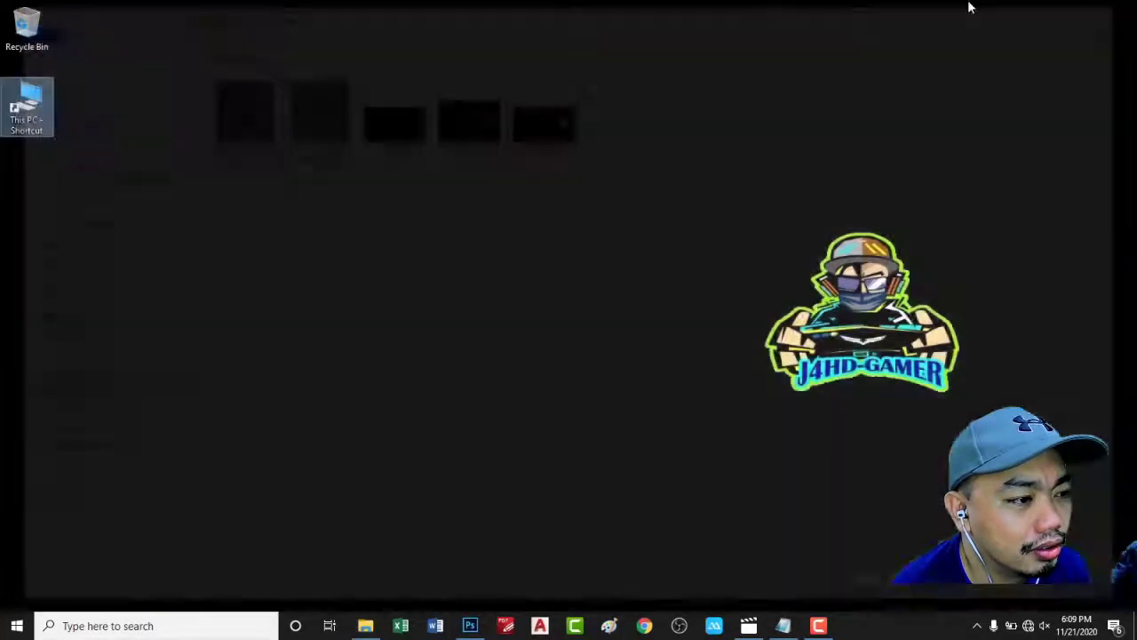